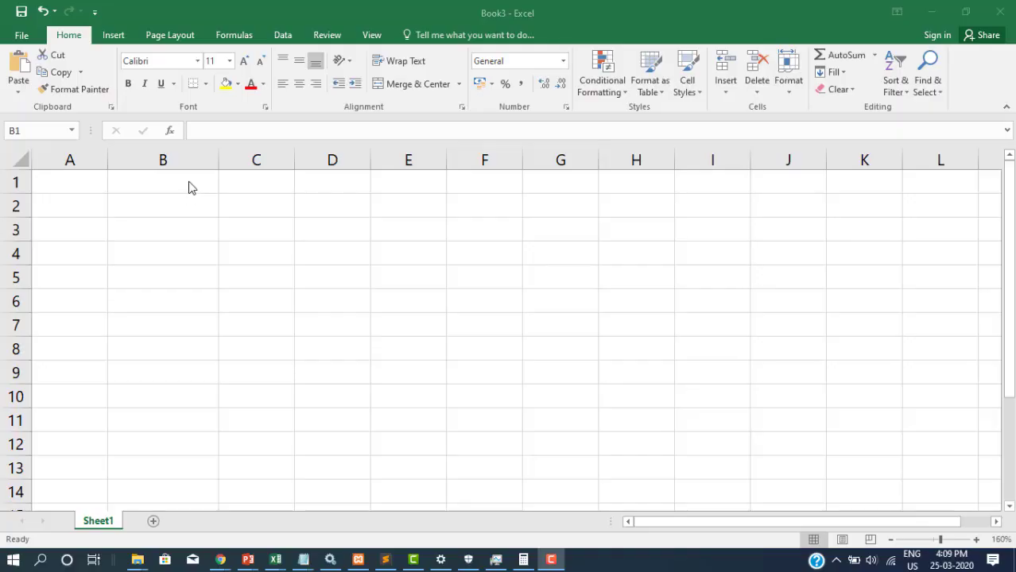
Enter the lowercase sample name in cell B1
{"action": "left_click", "coordinate": [189, 181]}
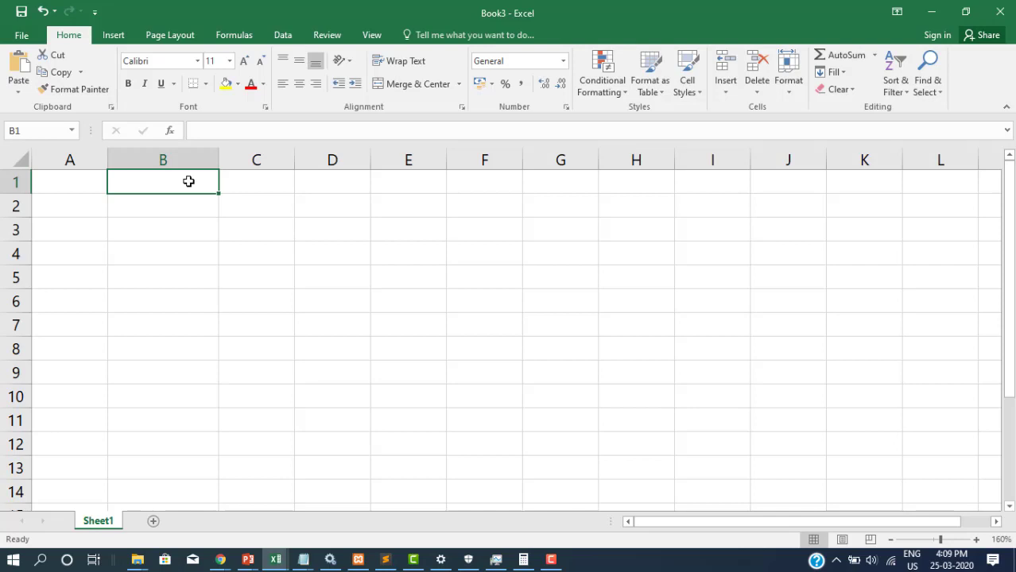
{"action": "type", "text": "nim"}
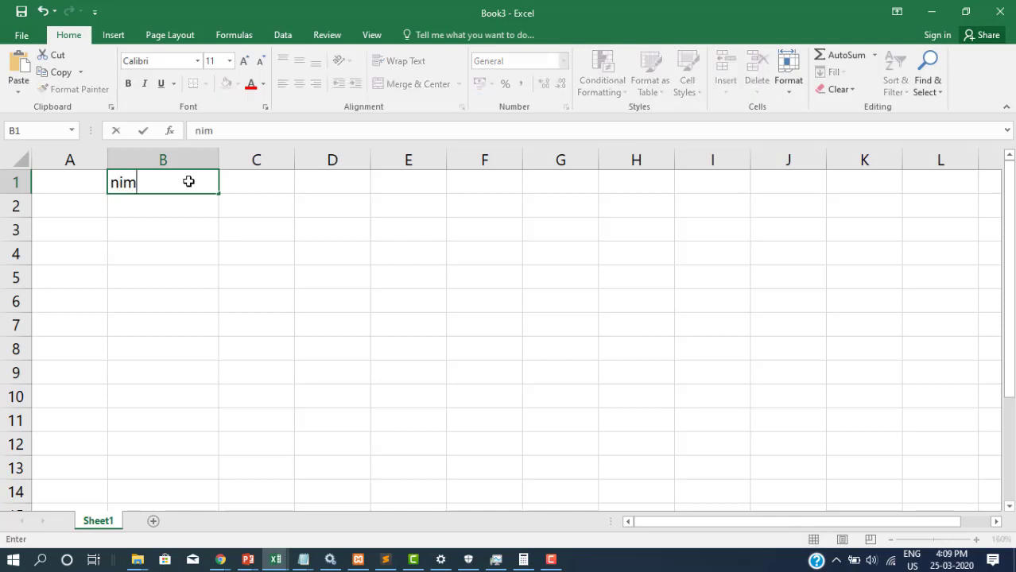
{"action": "type", "text": "zath"}
{"action": "key", "text": "Tab"}
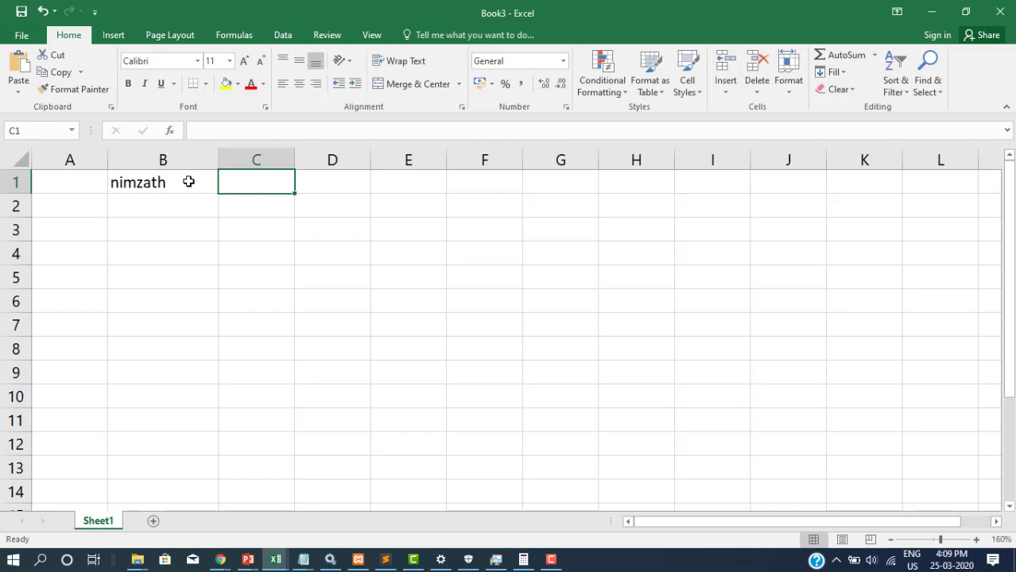
Put =UPPER(B1) in C1, dropping the extra b2 argument, so it shows the name in capitals
{"action": "type", "text": "=u"}
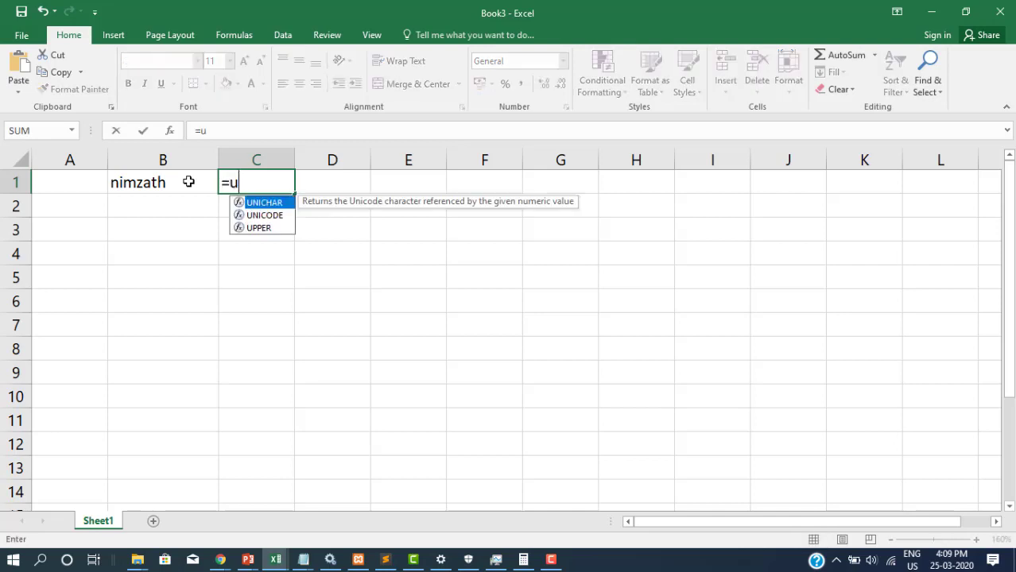
{"action": "type", "text": "pper("}
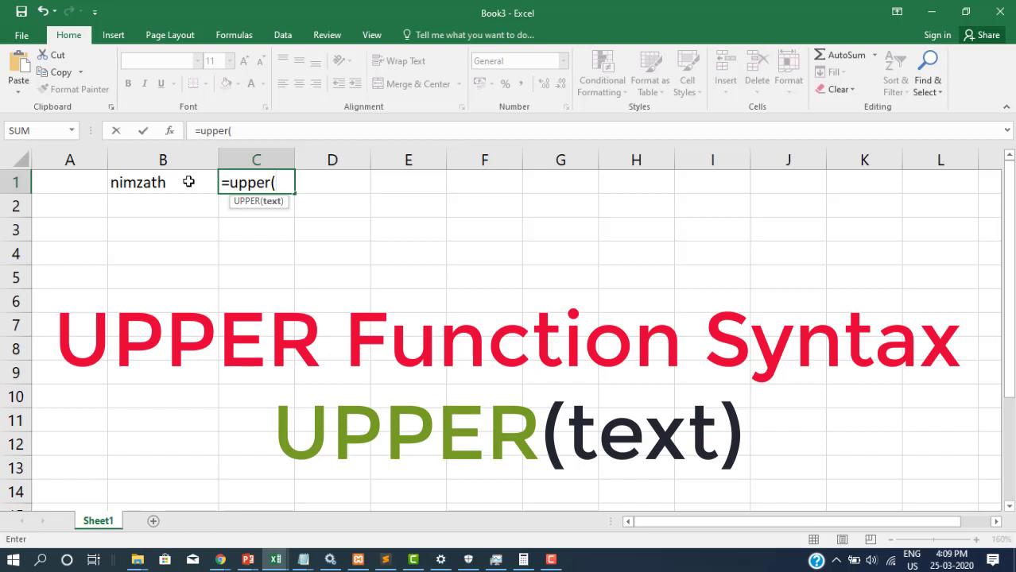
{"action": "type", "text": "b"}
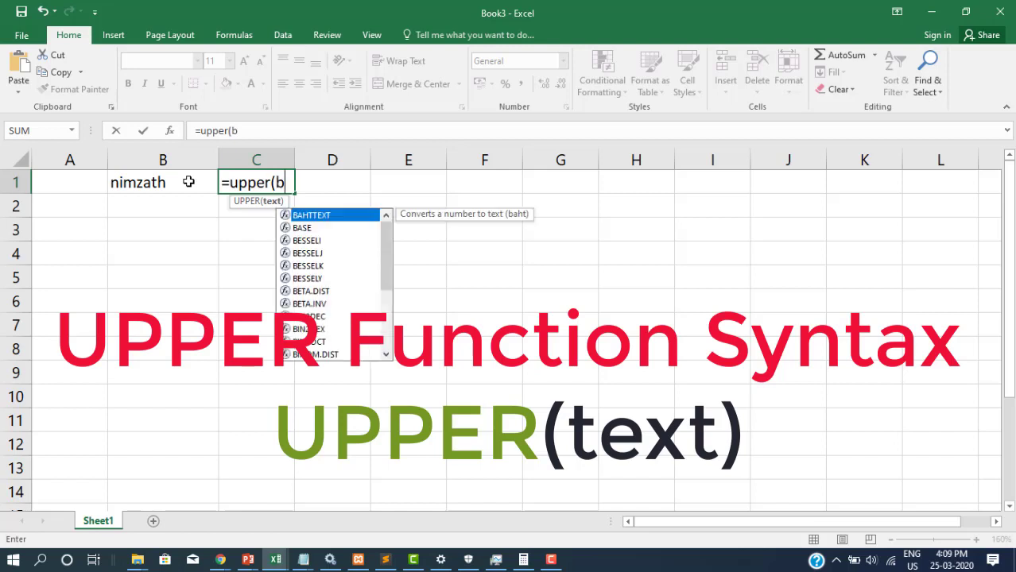
{"action": "type", "text": "1,b2)"}
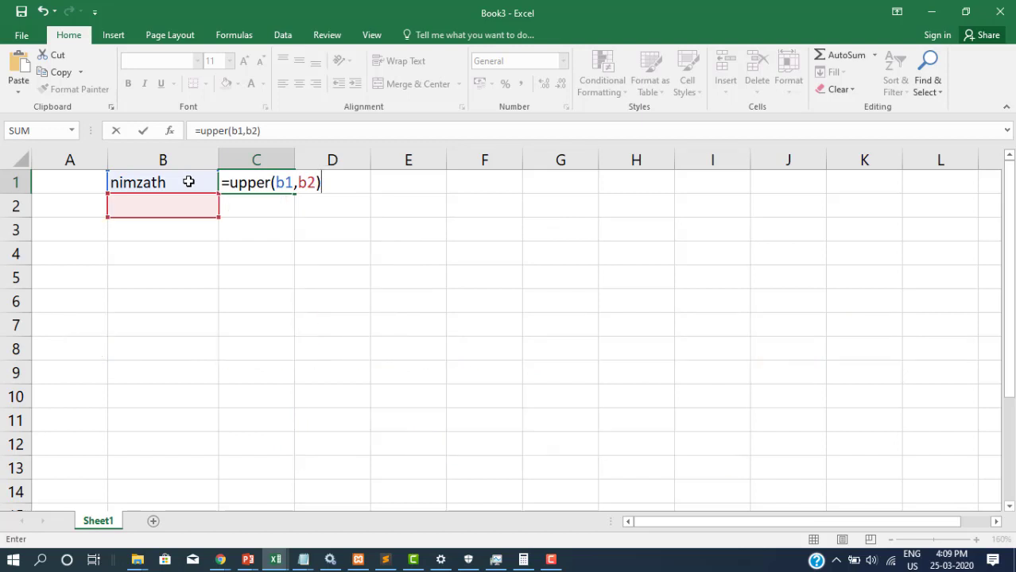
{"action": "key", "text": "Return"}
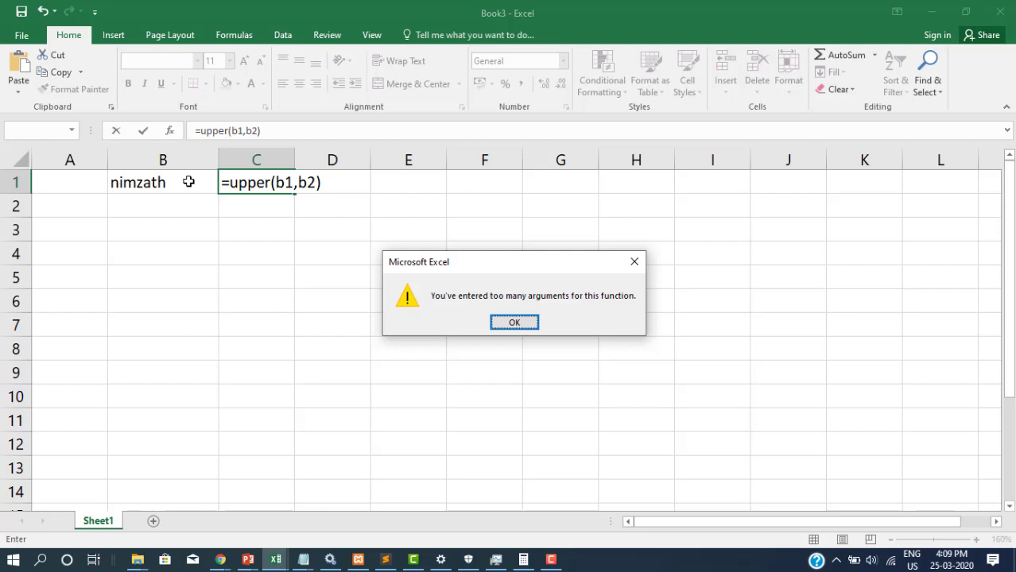
{"action": "key", "text": "Return"}
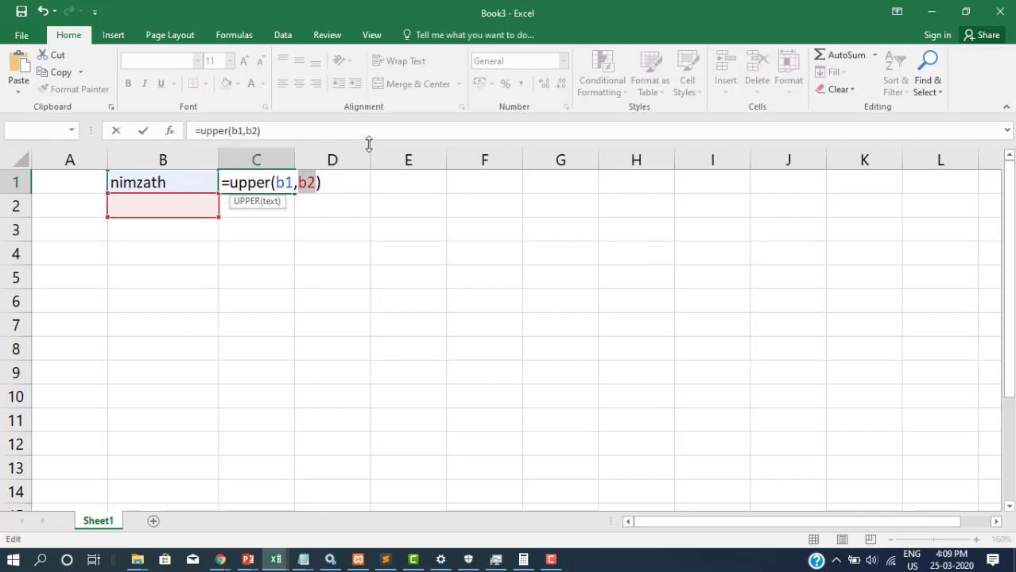
{"action": "key", "text": "BackSpace"}
{"action": "key", "text": "BackSpace"}
{"action": "key", "text": "BackSpace"}
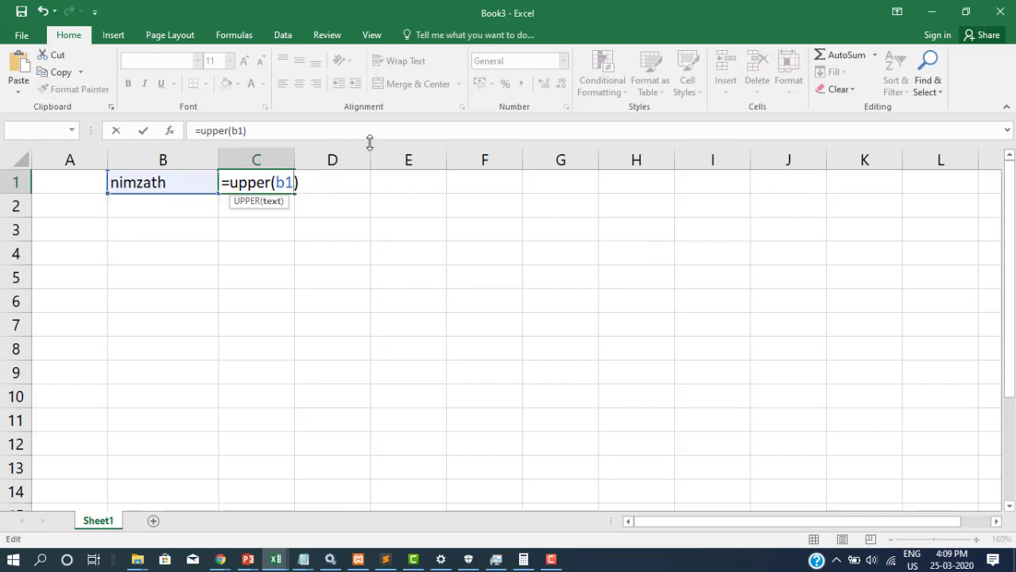
{"action": "key", "text": "Return"}
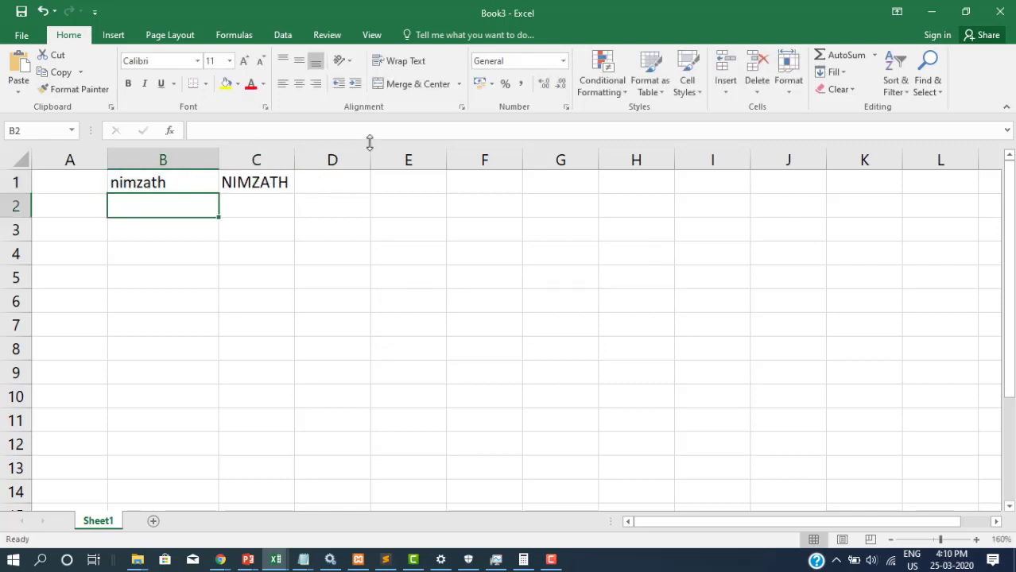
{"action": "left_click", "coordinate": [163, 182]}
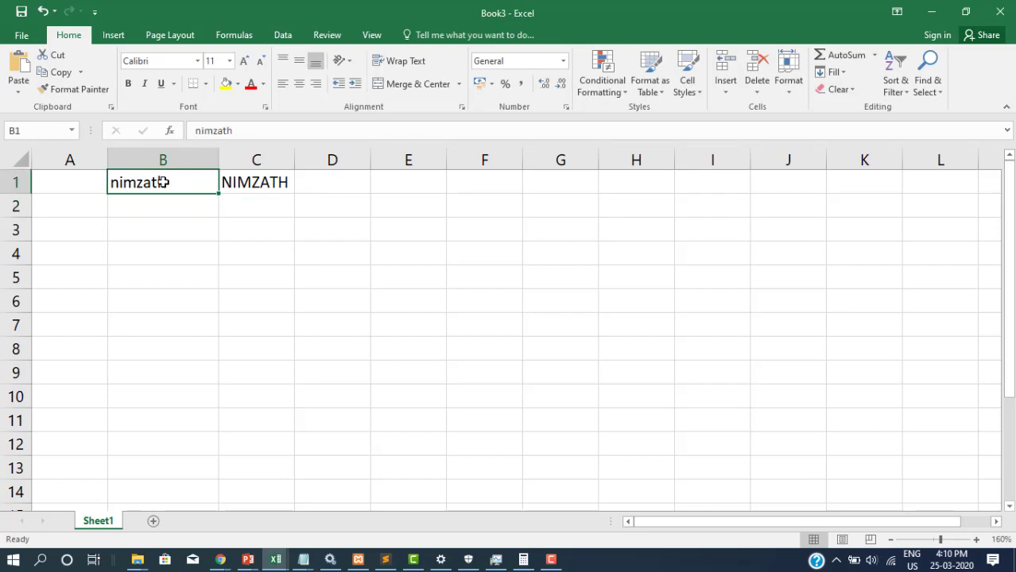
{"action": "left_click", "coordinate": [263, 183]}
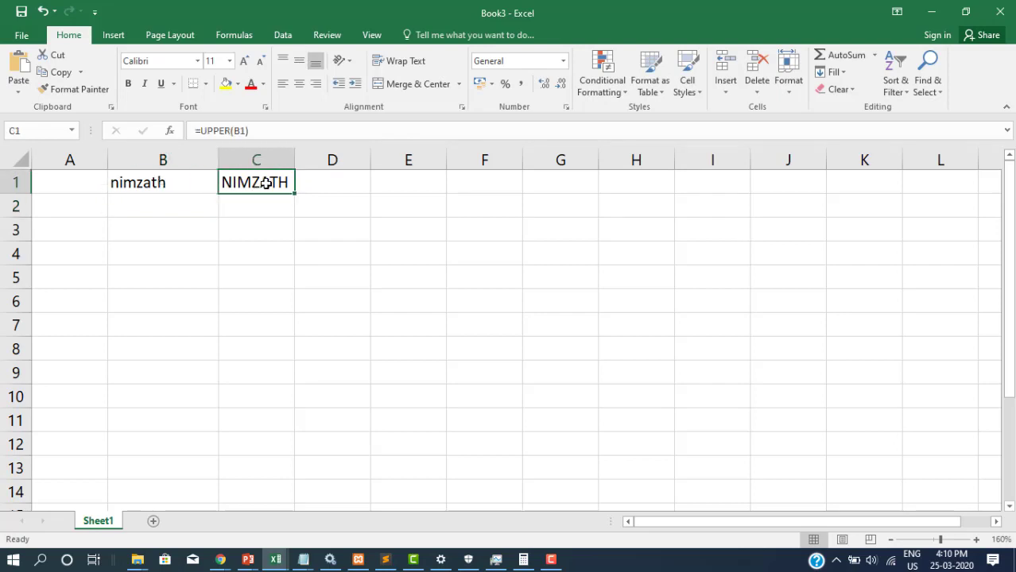
{"action": "left_click", "coordinate": [270, 205]}
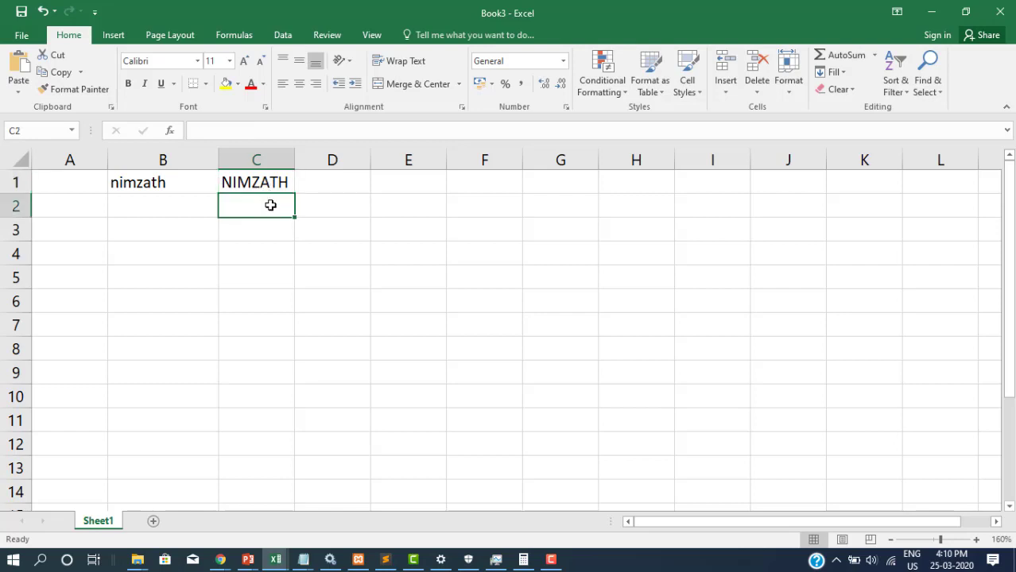
Give C2 an UPPER formula with the name as quoted text, fixing the #NAME? error
{"action": "type", "text": "=upp"}
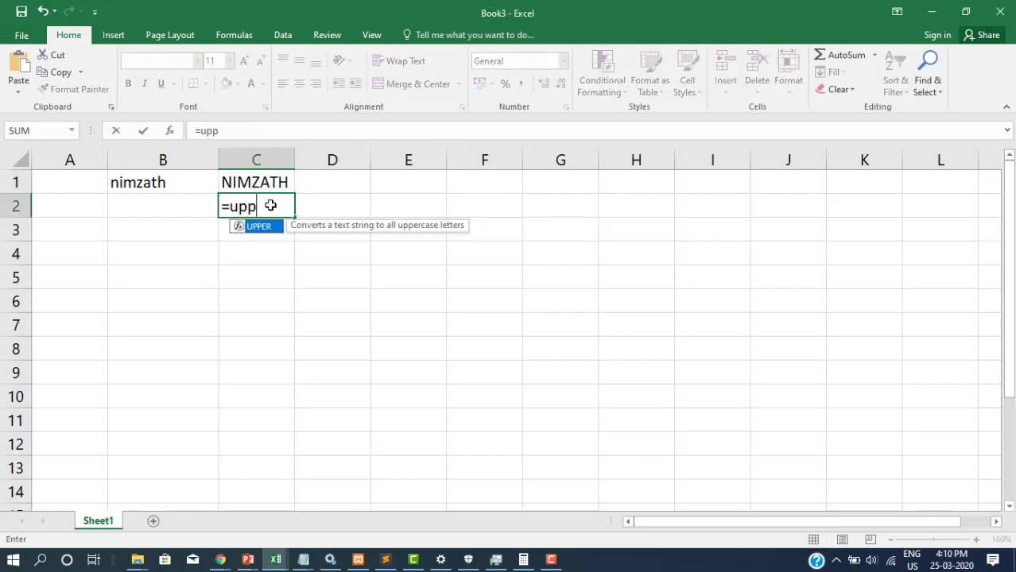
{"action": "type", "text": "er("}
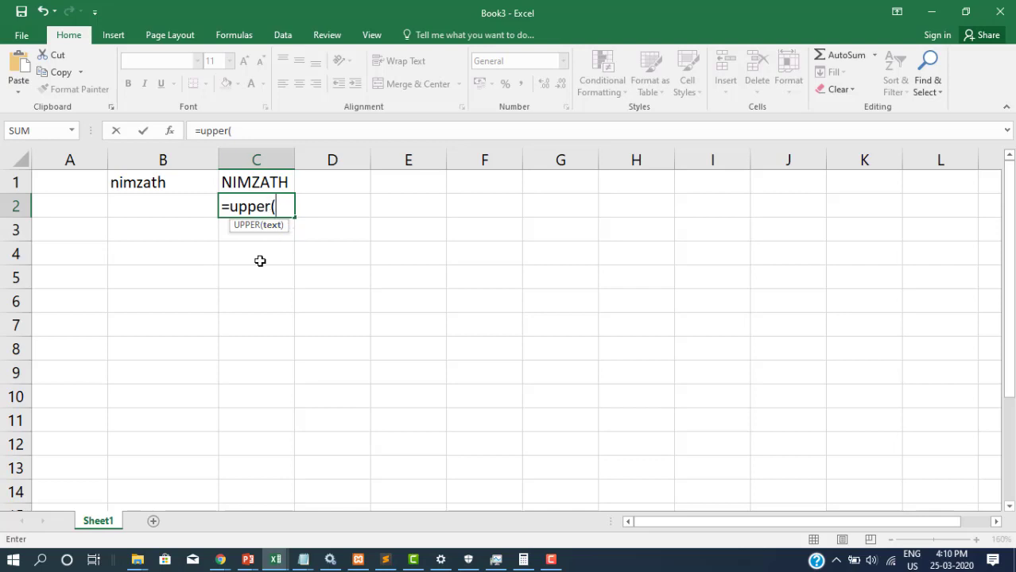
{"action": "type", "text": "nimzath)"}
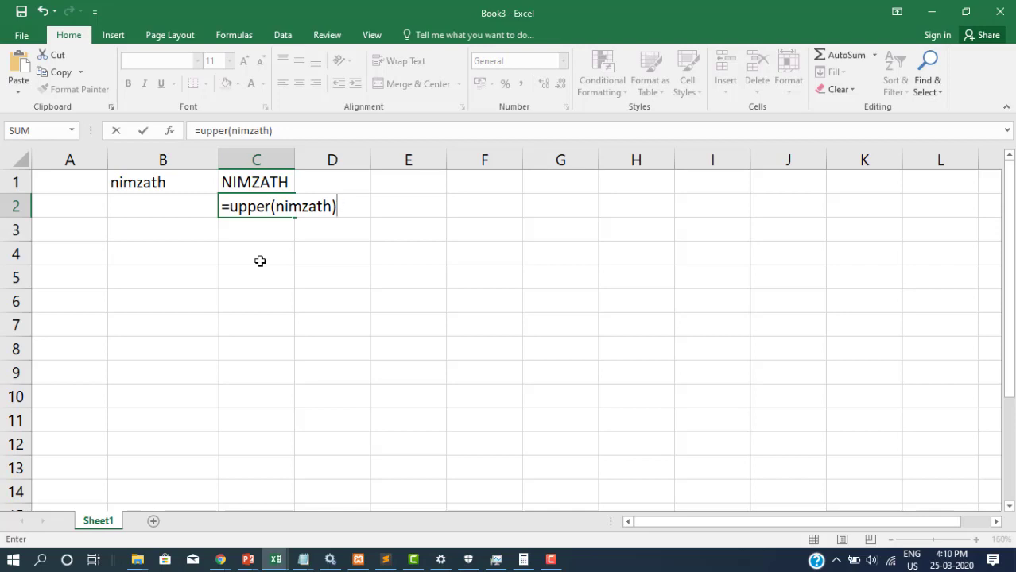
{"action": "key", "text": "Return"}
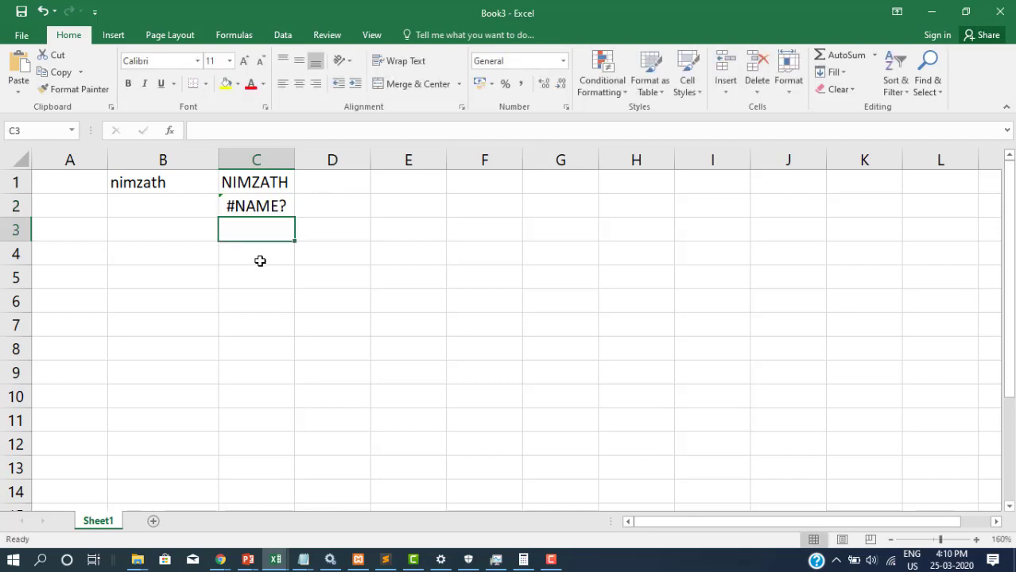
{"action": "double_click", "coordinate": [254, 206]}
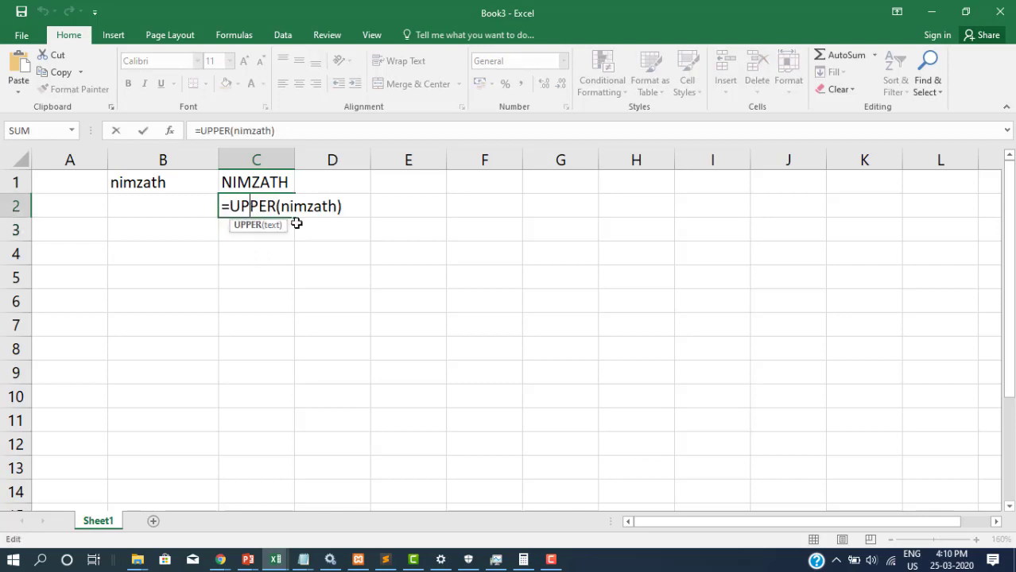
{"action": "left_click", "coordinate": [283, 208]}
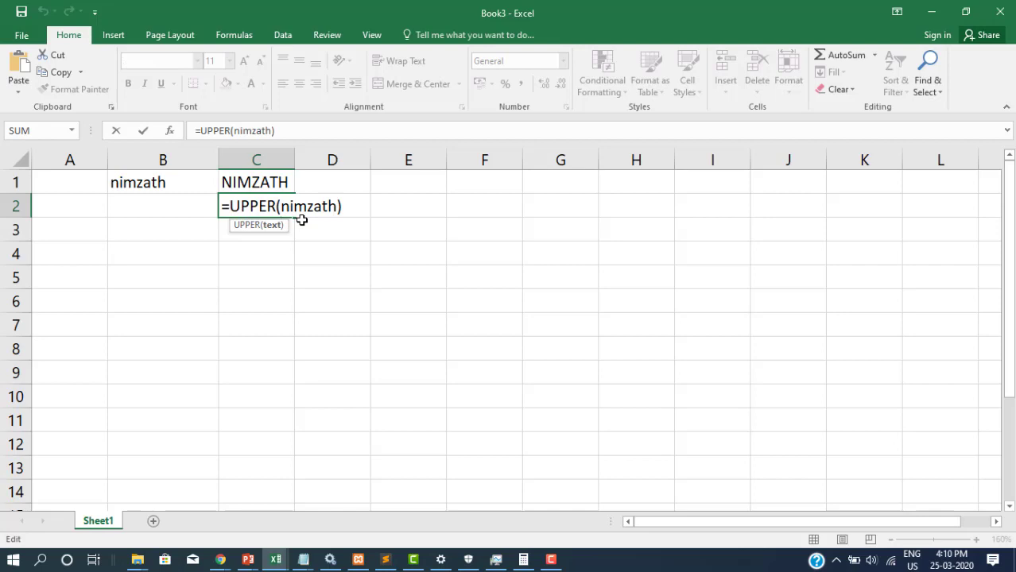
{"action": "type", "text": "\""}
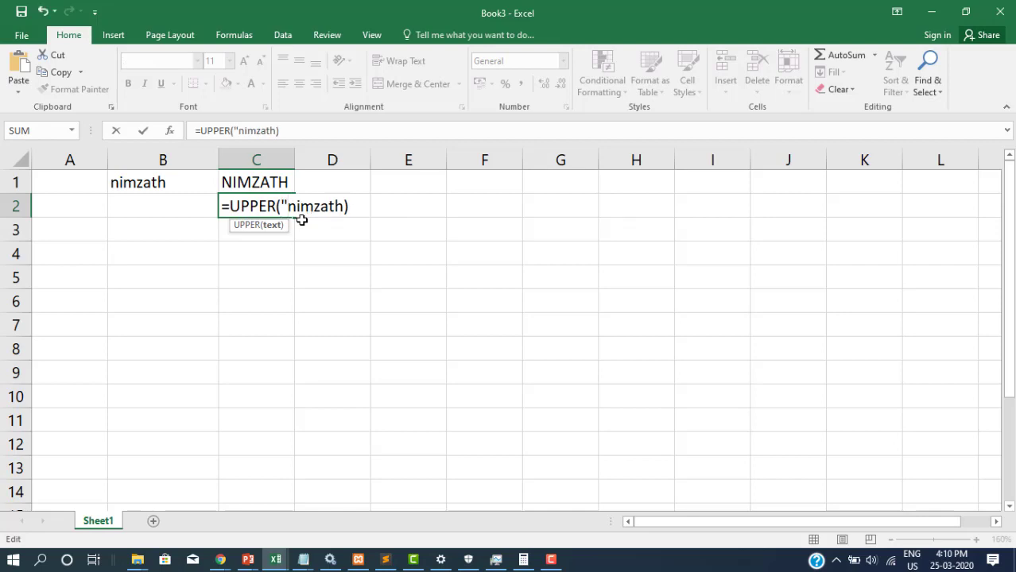
{"action": "left_click", "coordinate": [344, 207]}
{"action": "type", "text": "\""}
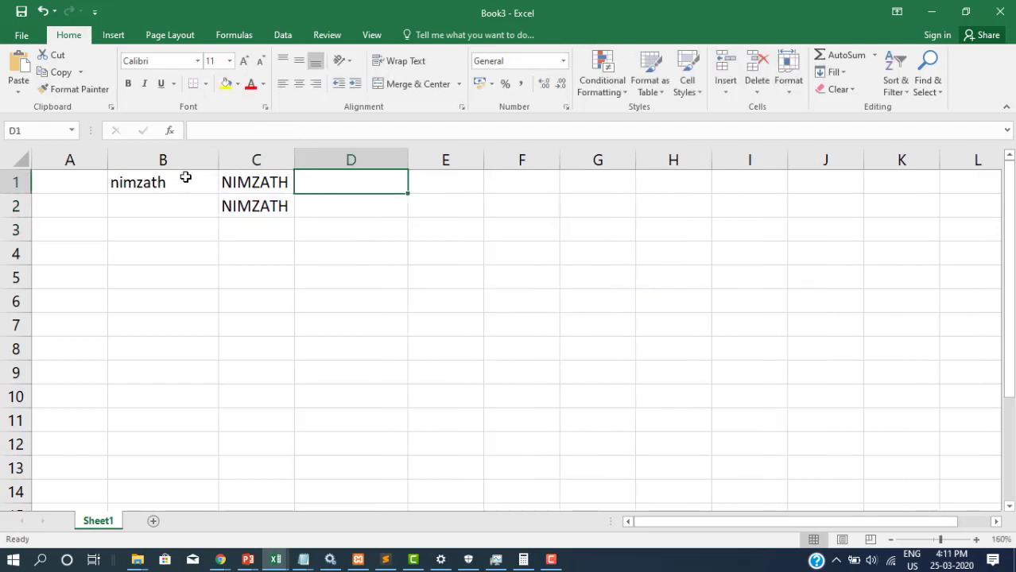
{"action": "left_click", "coordinate": [185, 177]}
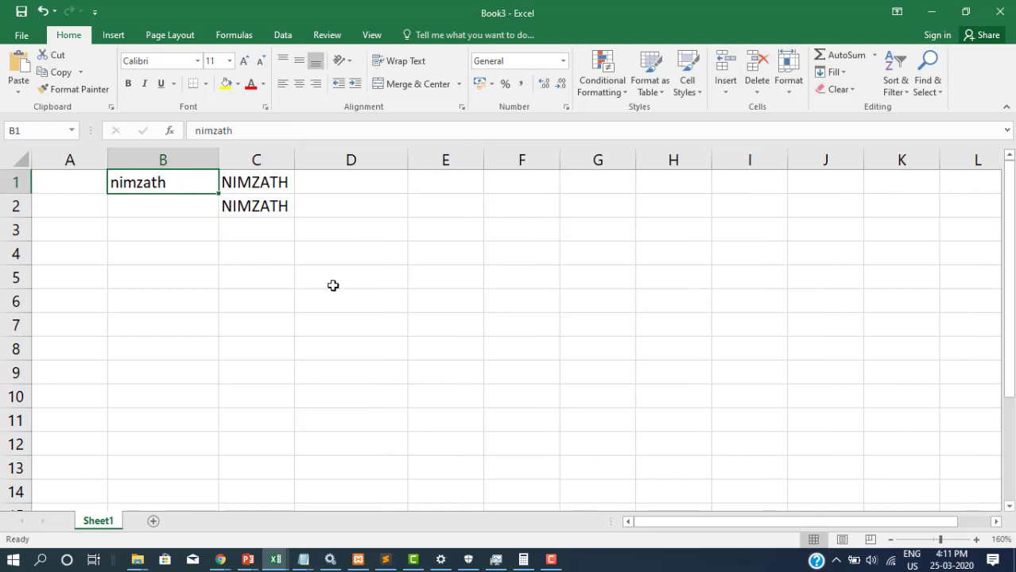
Enter =PROPER(B1) in D1 and PROPER of the quoted two-word phrase in D2
{"action": "left_click", "coordinate": [319, 186]}
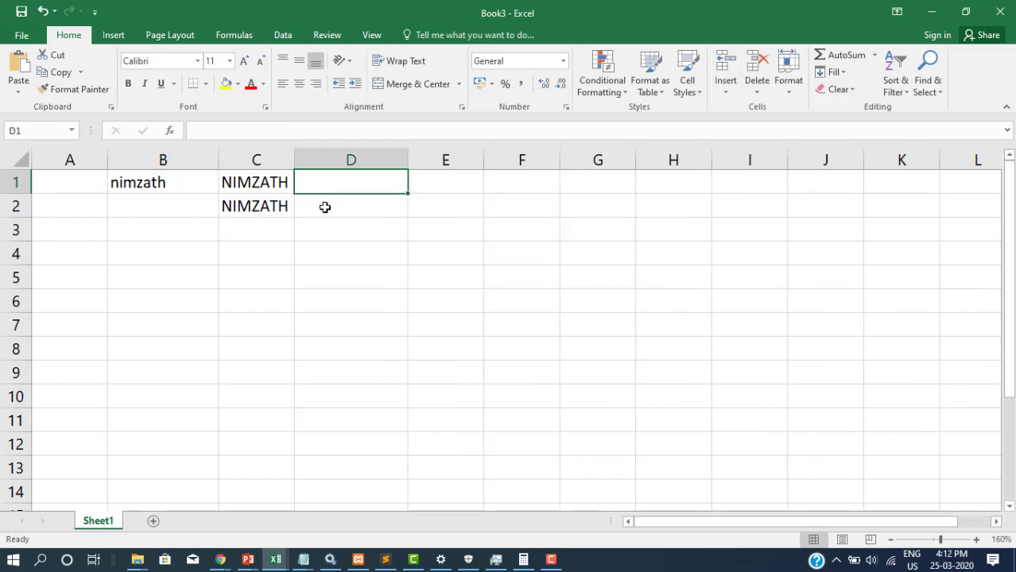
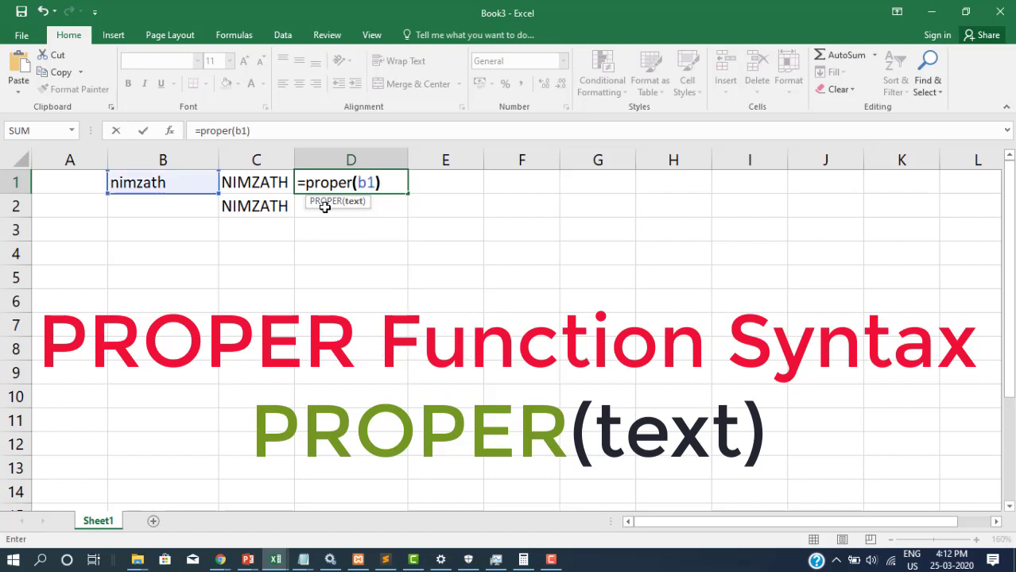
{"action": "key", "text": "Return"}
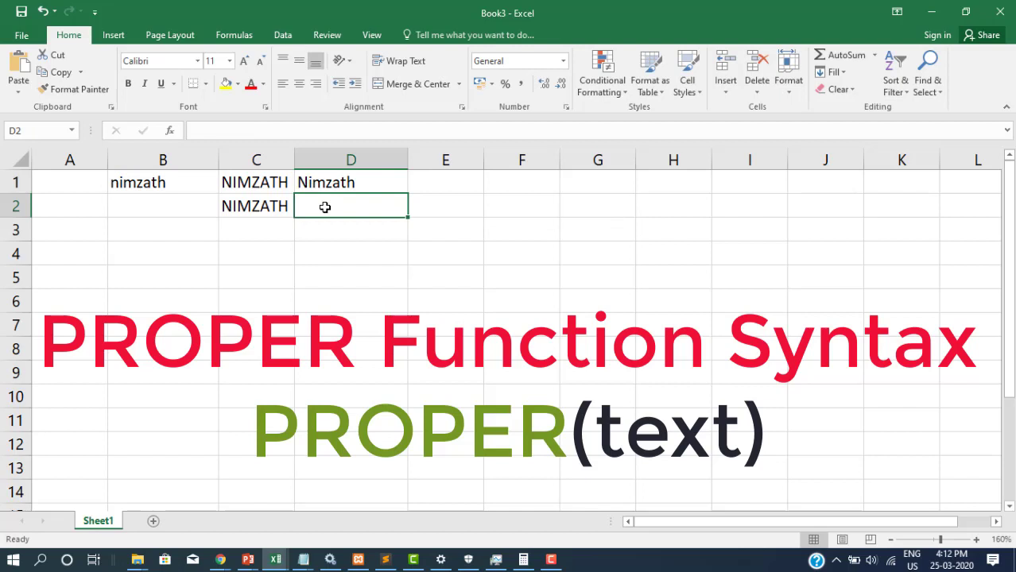
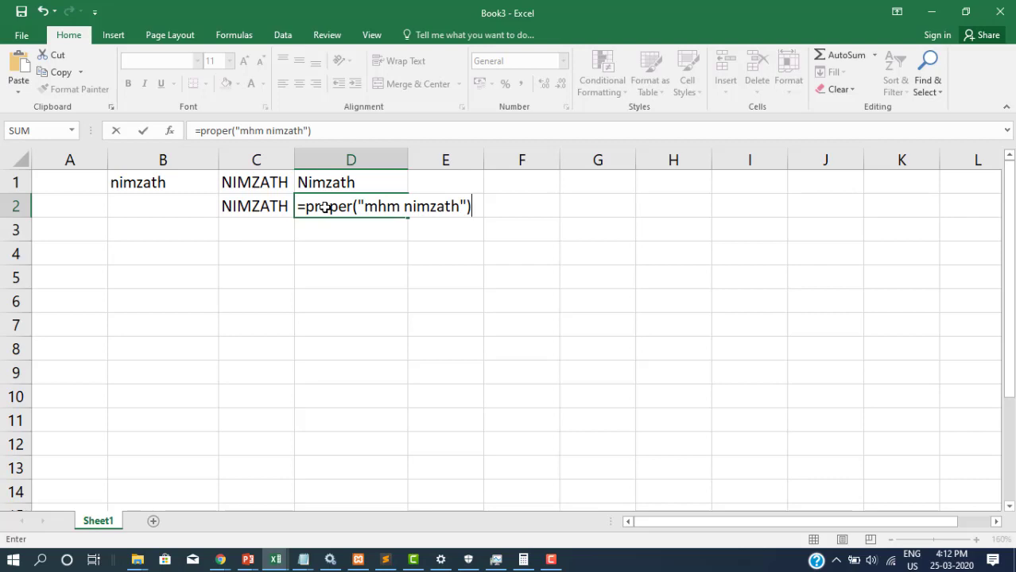
{"action": "key", "text": "Return"}
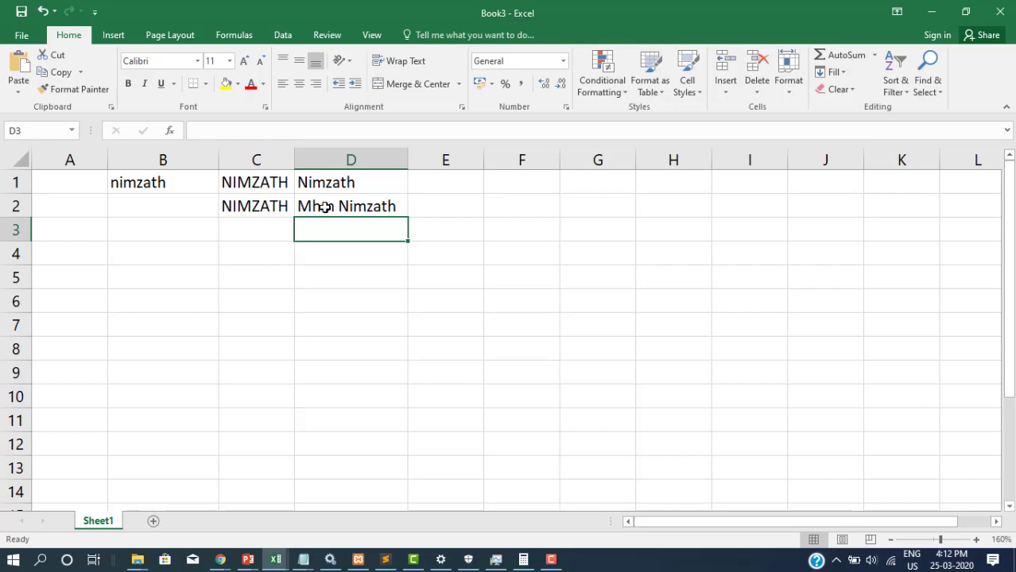
Enter =LOWER(C1) in E1, turning the capitalised name back to lowercase
{"action": "left_click", "coordinate": [430, 186]}
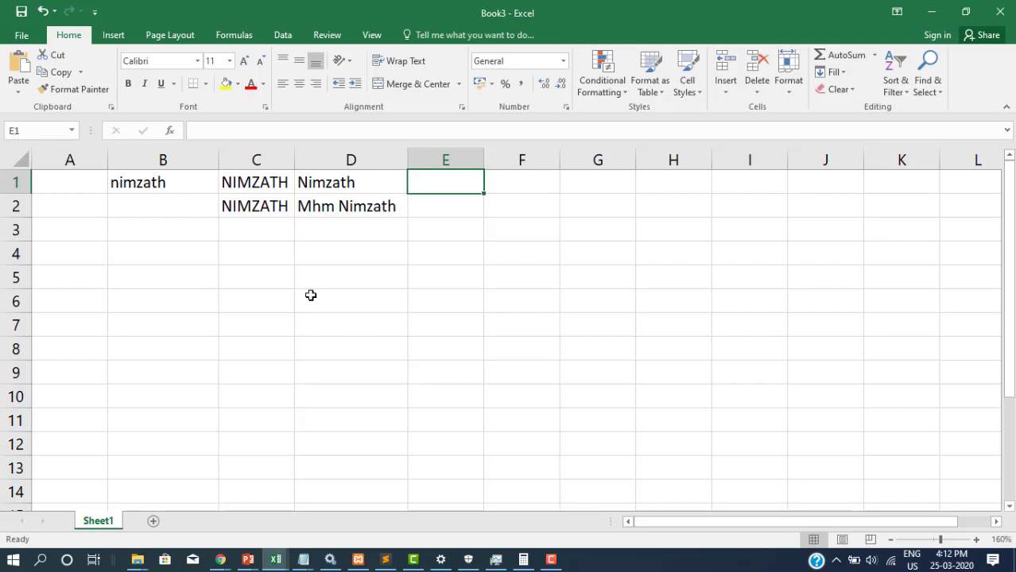
{"action": "type", "text": "=lower"}
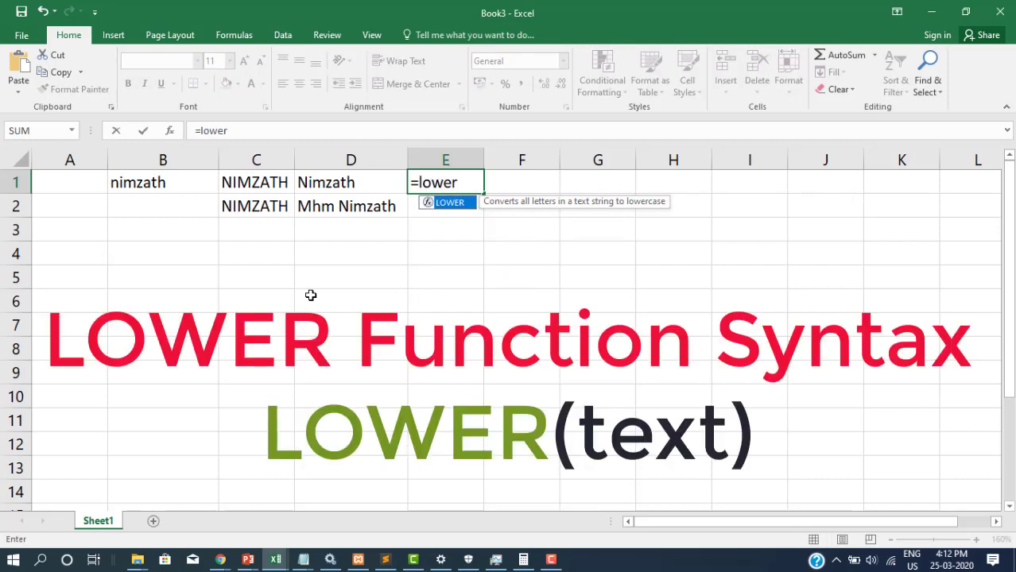
{"action": "type", "text": "(c1)"}
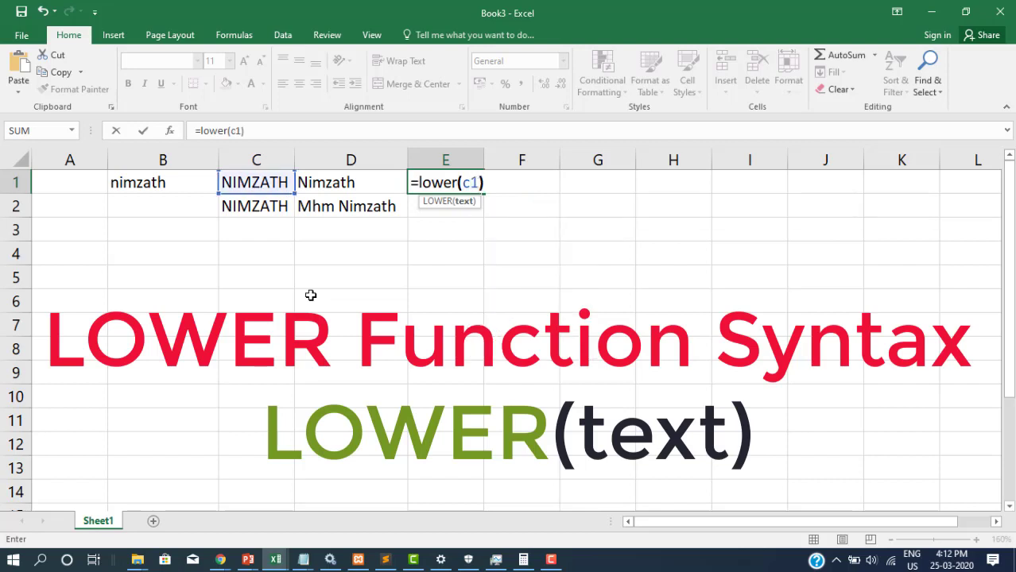
{"action": "key", "text": "Return"}
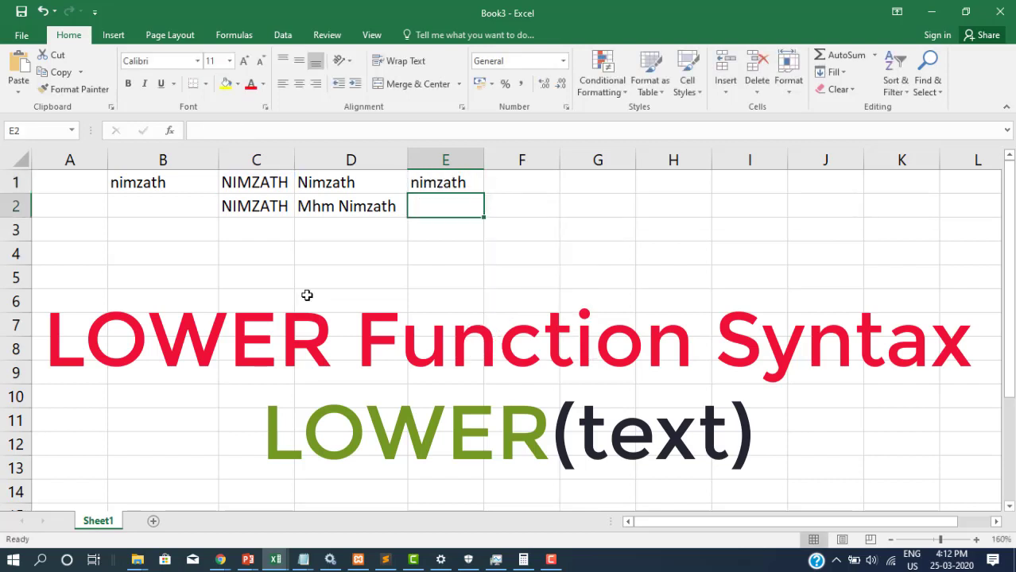
{"action": "left_click", "coordinate": [190, 182]}
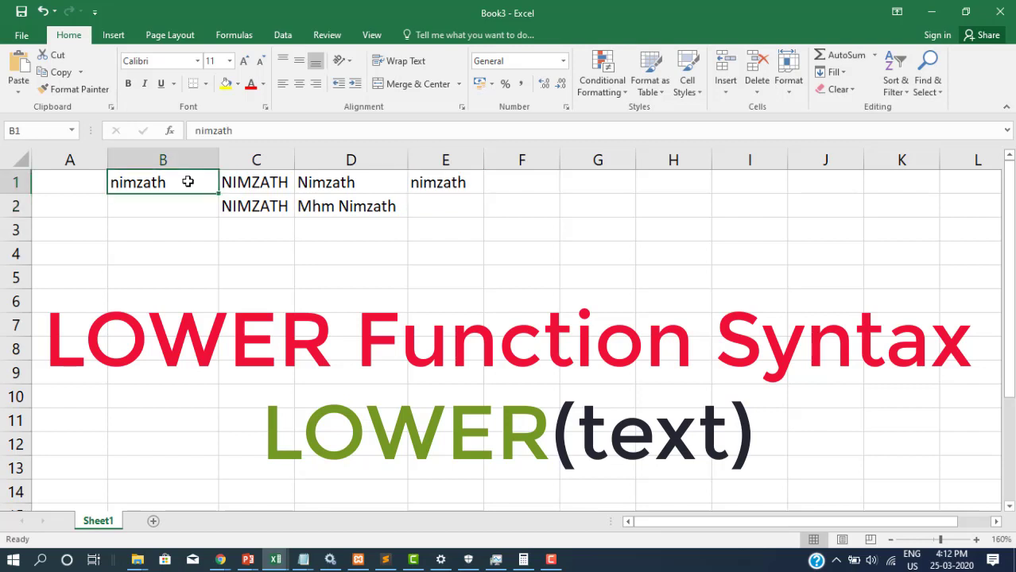
{"action": "left_click", "coordinate": [279, 181]}
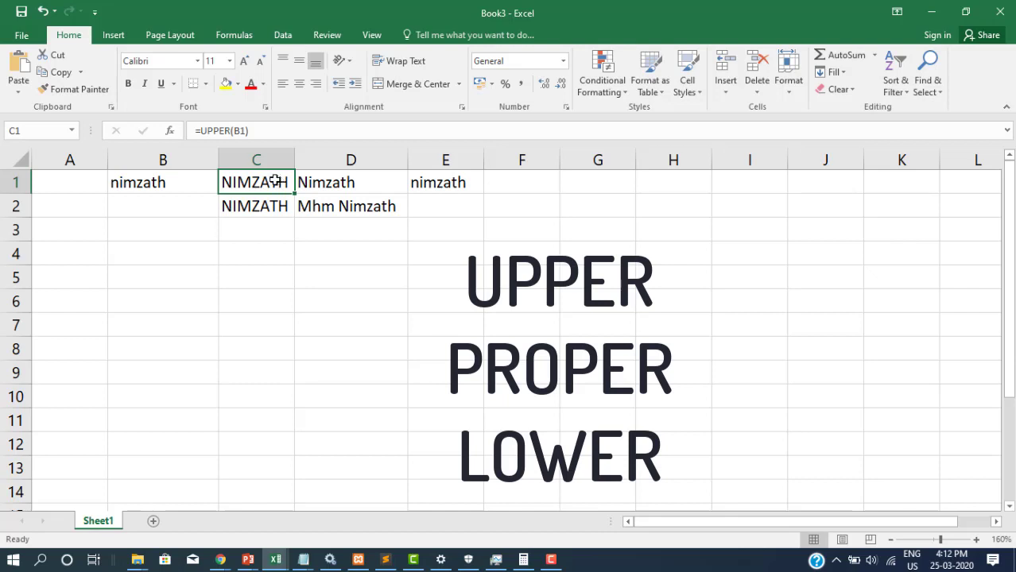
{"action": "left_click", "coordinate": [352, 182]}
{"action": "left_click", "coordinate": [383, 214]}
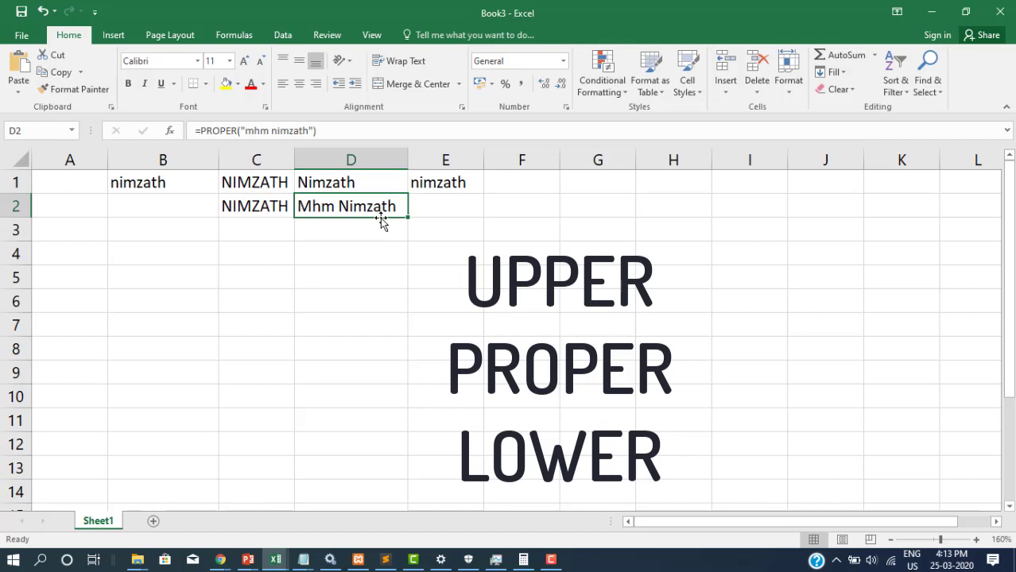
{"action": "left_click", "coordinate": [429, 185]}
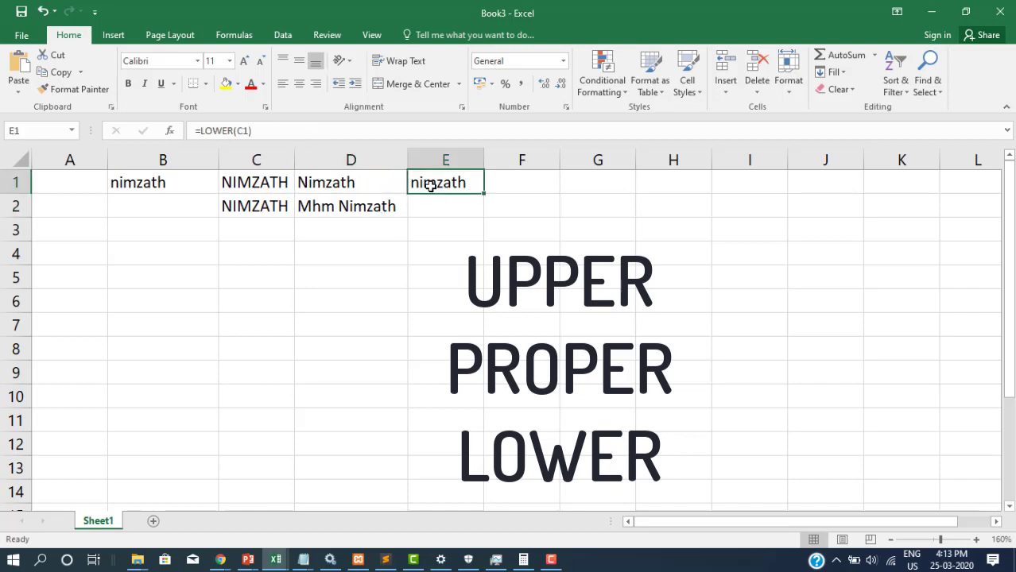
{"action": "left_click", "coordinate": [272, 191]}
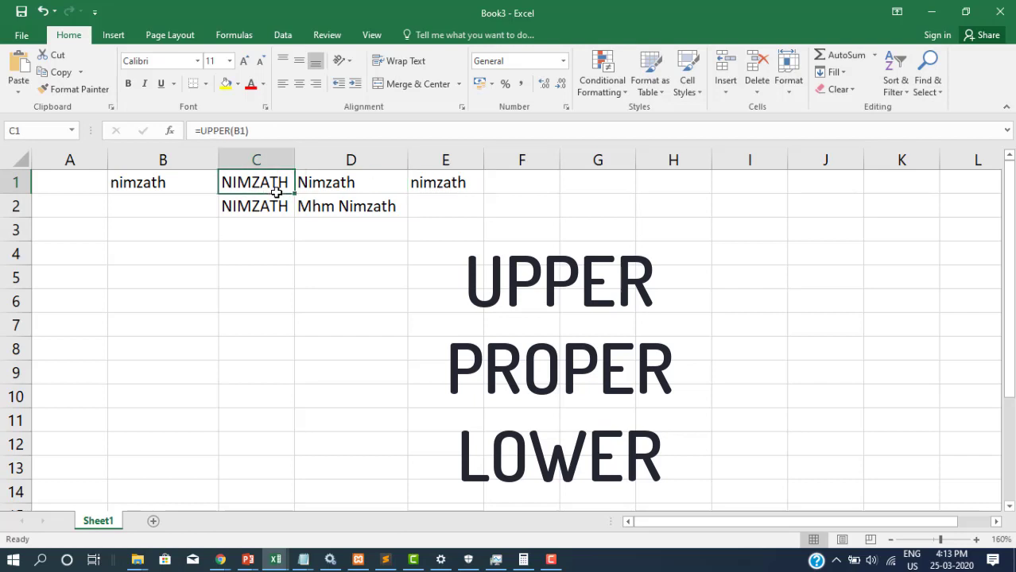
{"action": "left_click", "coordinate": [447, 184]}
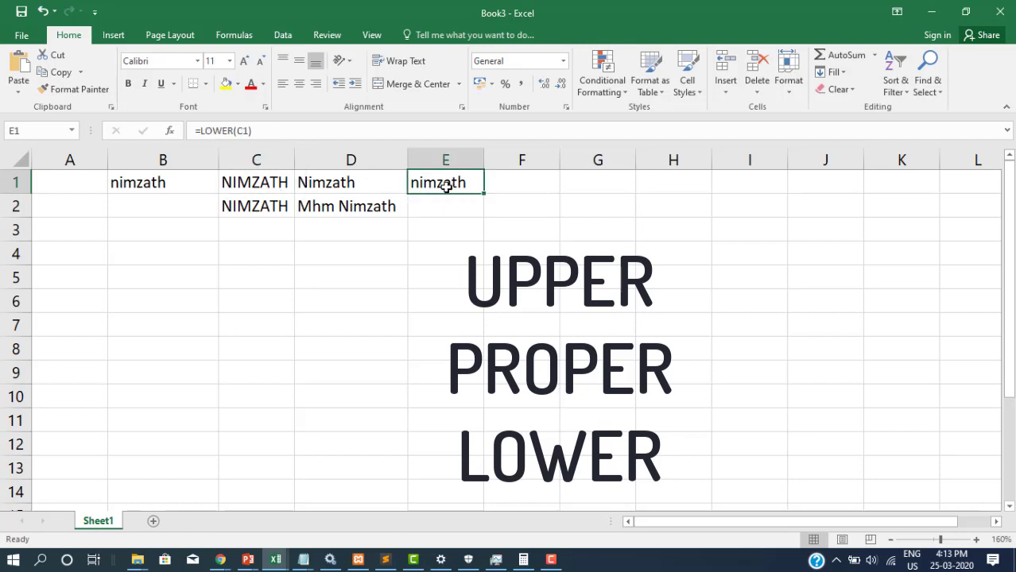
{"action": "left_click", "coordinate": [191, 238]}
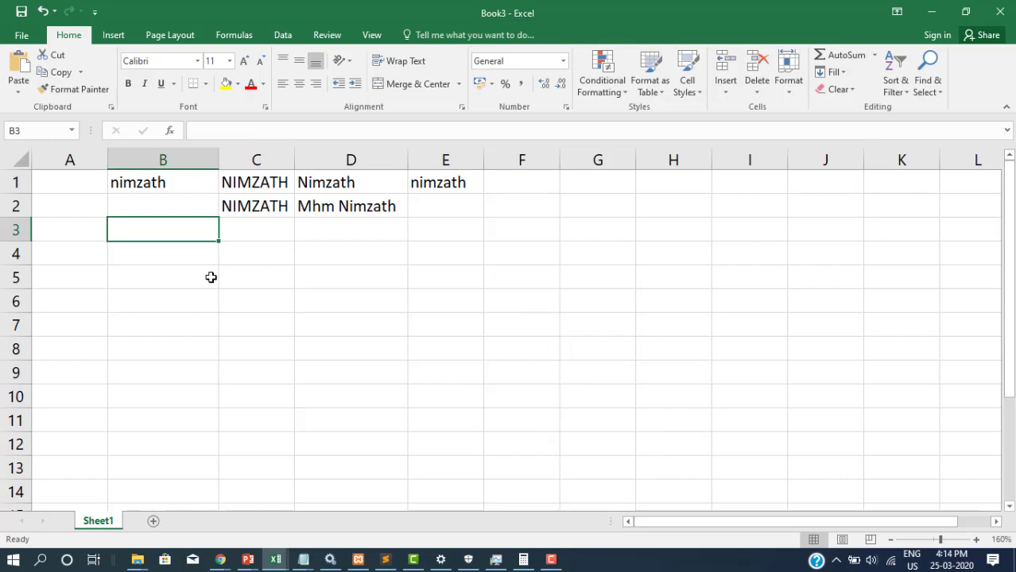
Enter =LEN(B1) in B3, showing 7 characters
{"action": "type", "text": "="}
{"action": "type", "text": "len("}
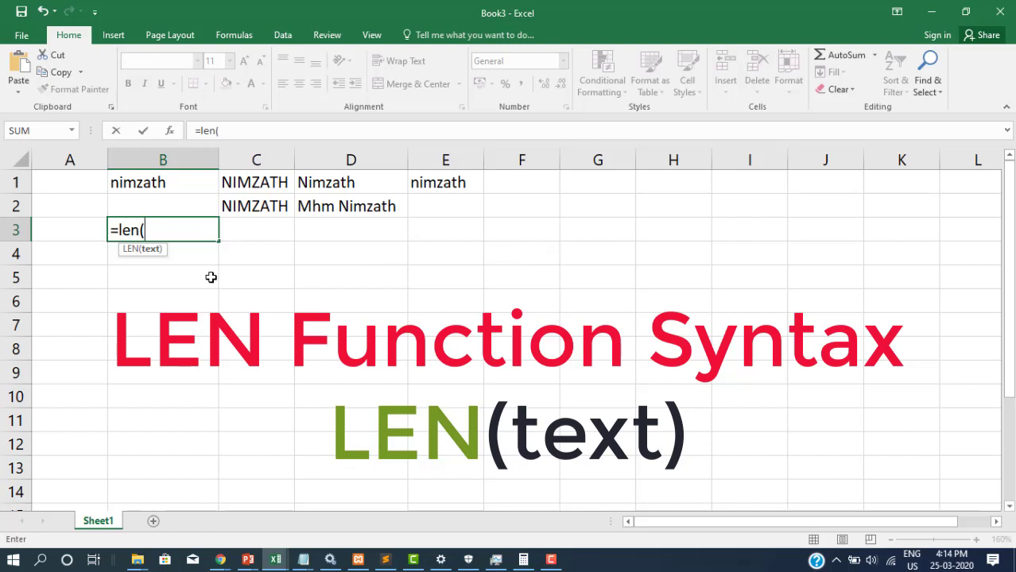
{"action": "type", "text": "b1)"}
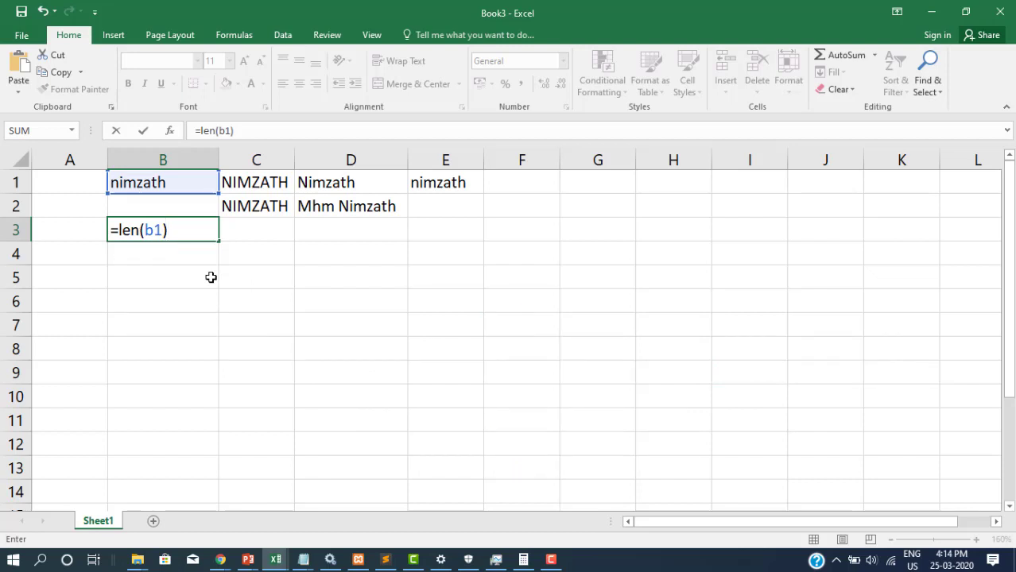
{"action": "key", "text": "Return"}
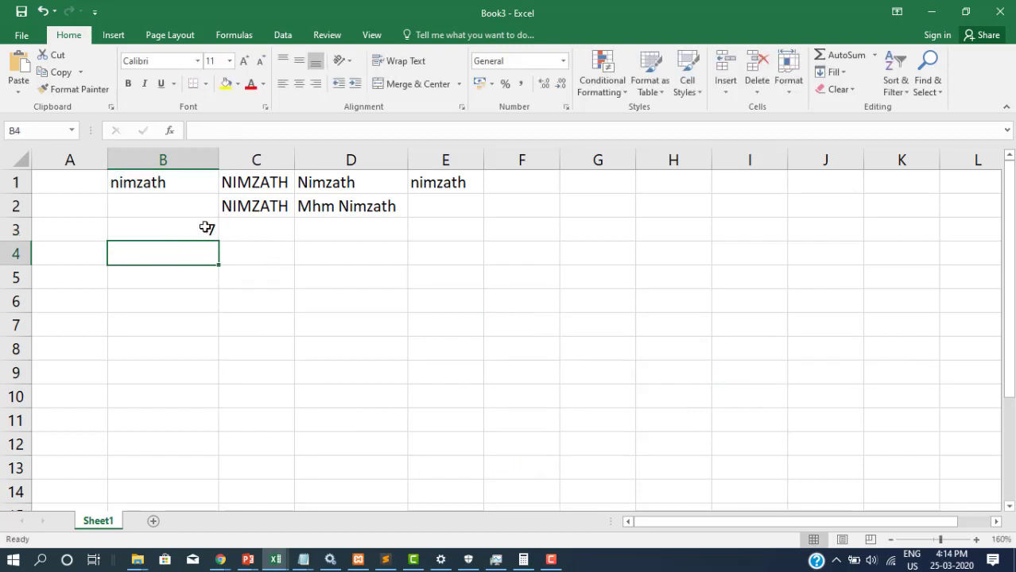
{"action": "left_click", "coordinate": [206, 228]}
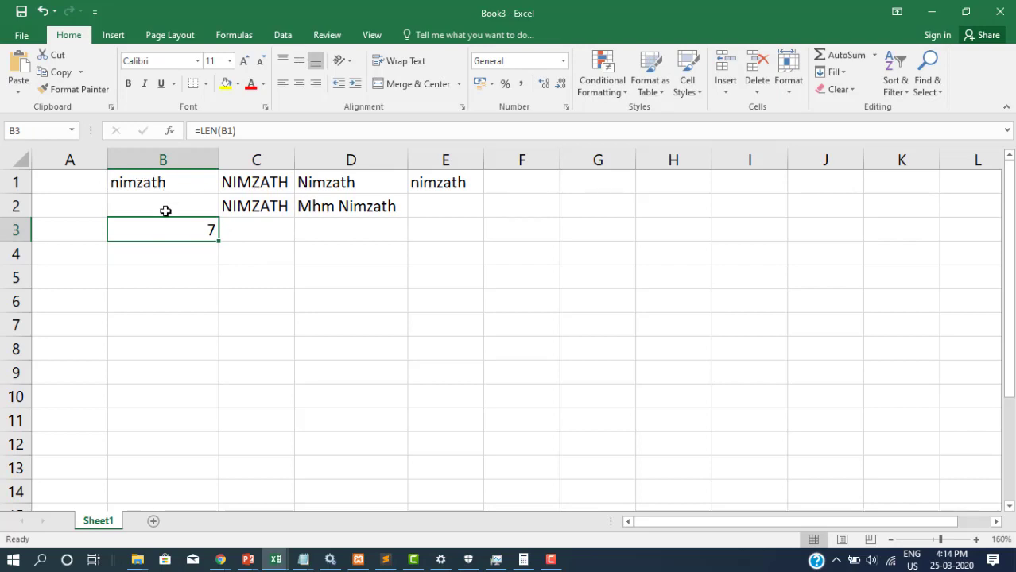
Enter =LEFT(B1,3) in B4 to return the first three letters, nim
{"action": "left_click", "coordinate": [173, 259]}
{"action": "type", "text": "=left("}
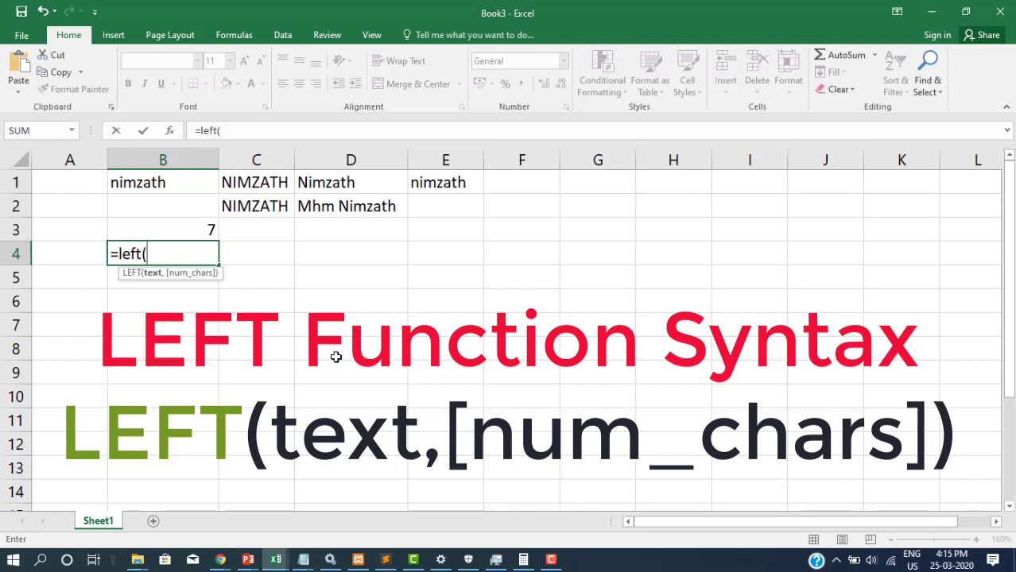
{"action": "type", "text": "b"}
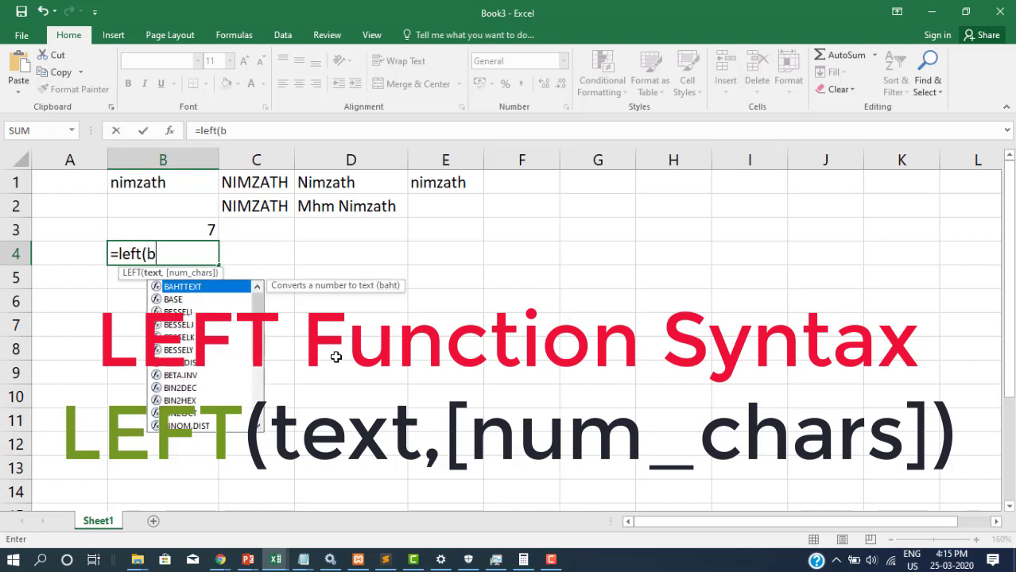
{"action": "type", "text": "1,3)"}
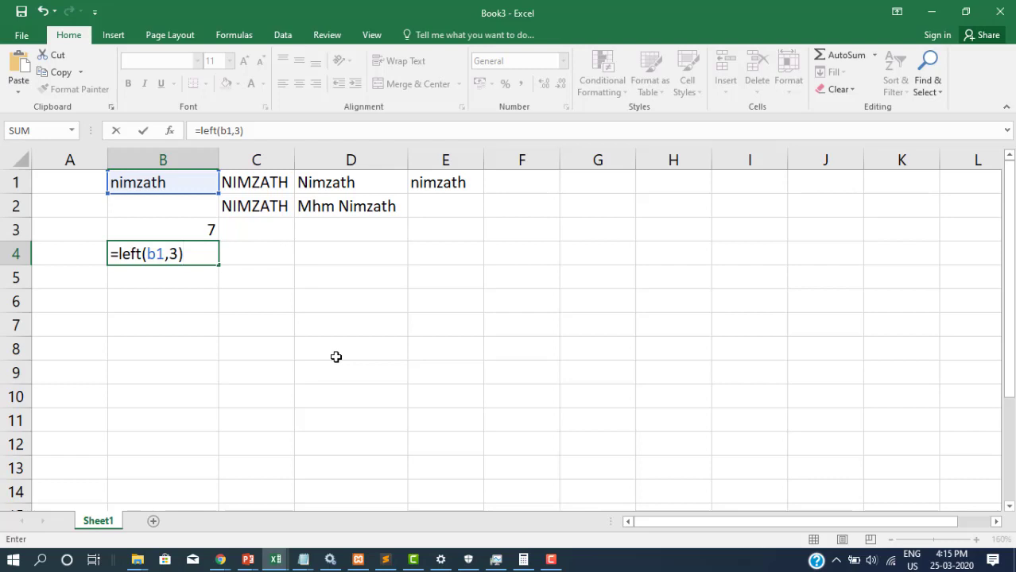
{"action": "key", "text": "Return"}
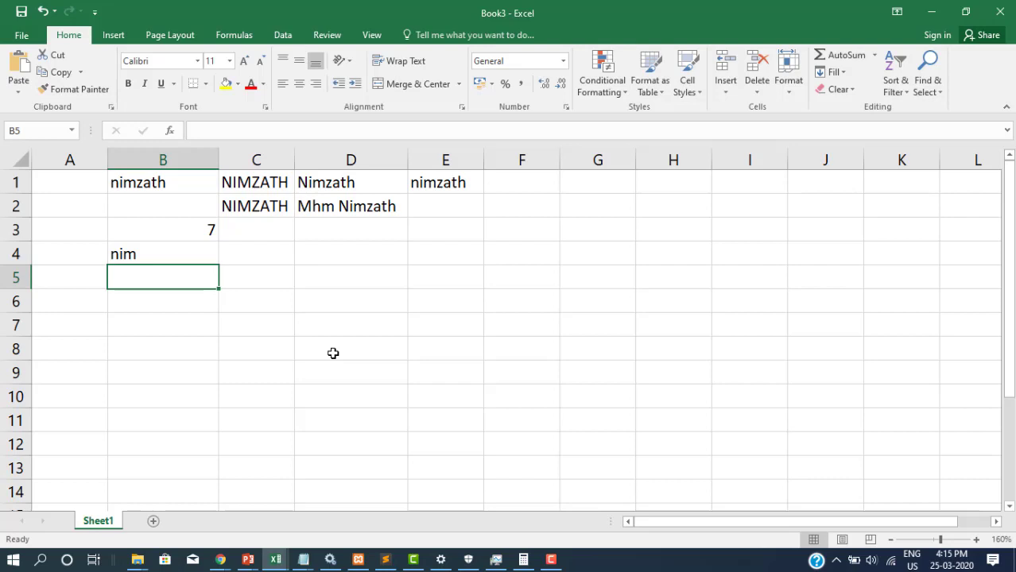
Enter a nine-digit sample number in B5, ending on B6
{"action": "type", "text": "777687"}
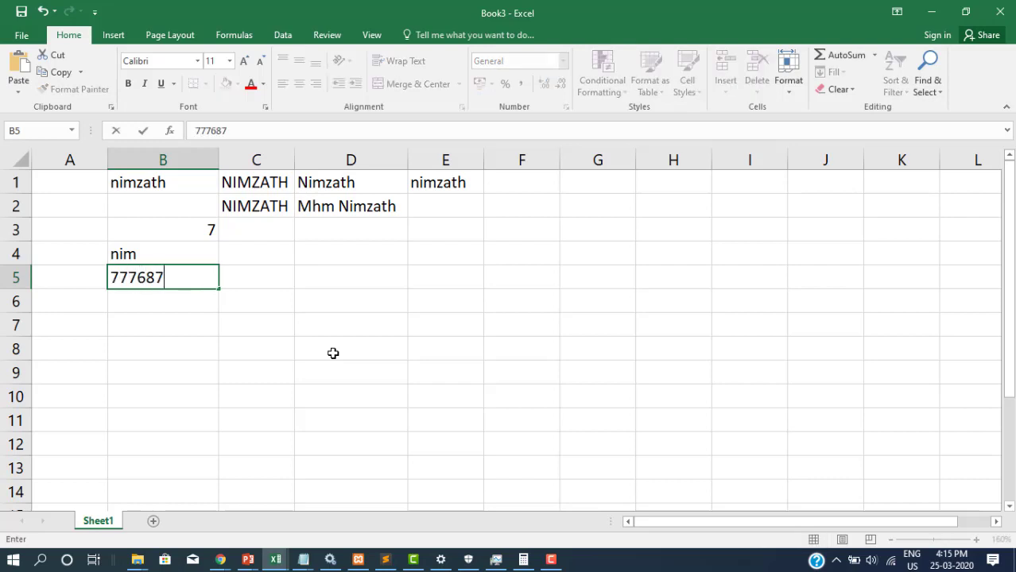
{"action": "type", "text": "837"}
{"action": "key", "text": "Return"}
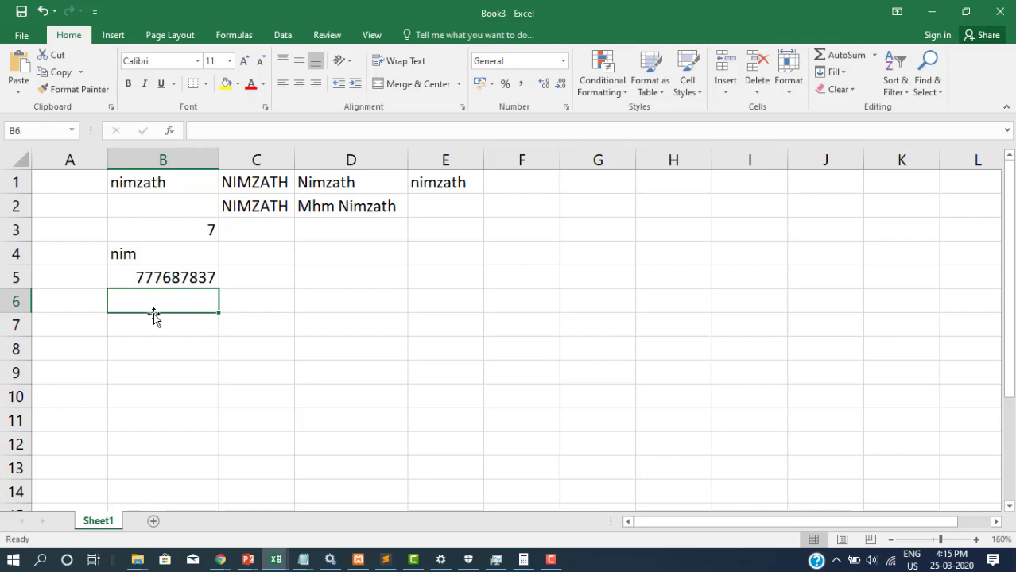
{"action": "key", "text": "Up"}
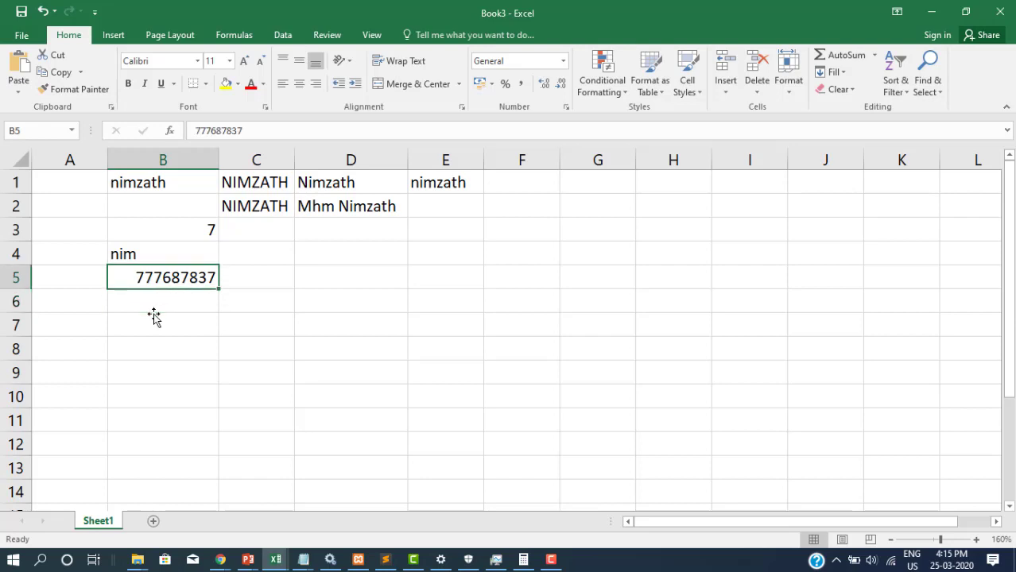
{"action": "key", "text": "Down"}
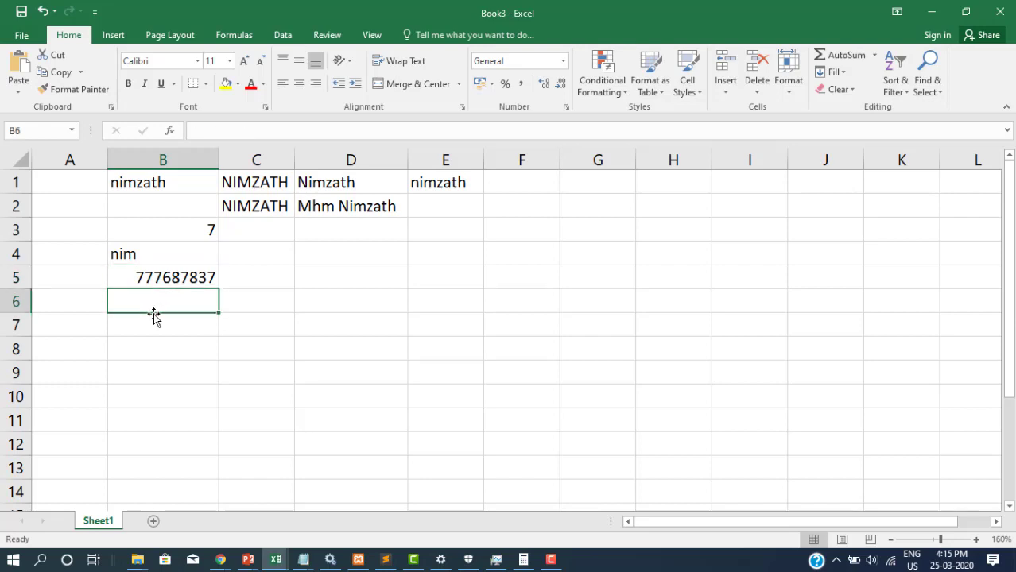
Enter =LEFT(B5,3) in B6 to get 777, then review the B4 and B3 formulas
{"action": "type", "text": "="}
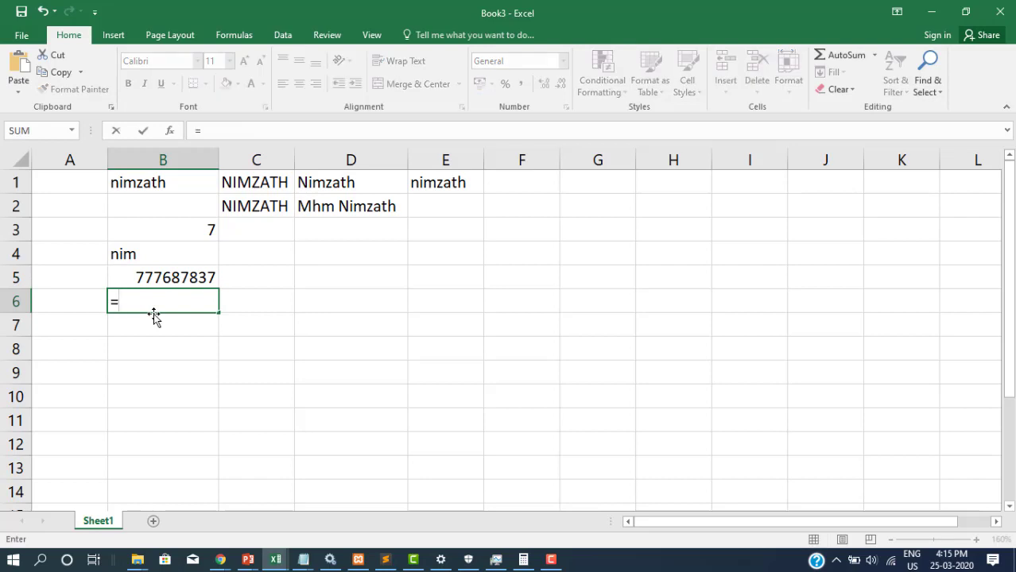
{"action": "type", "text": "left("}
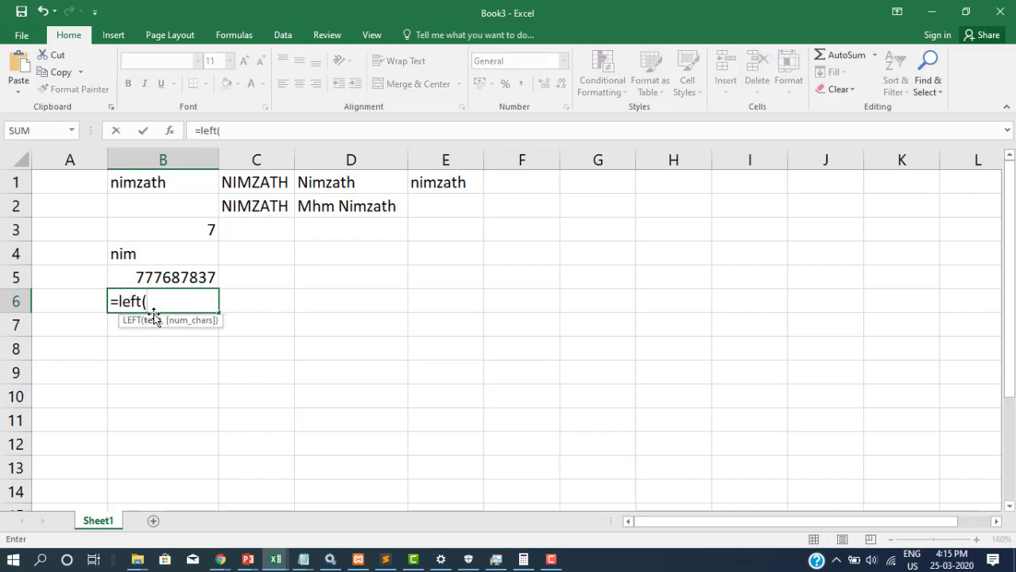
{"action": "type", "text": "b5"}
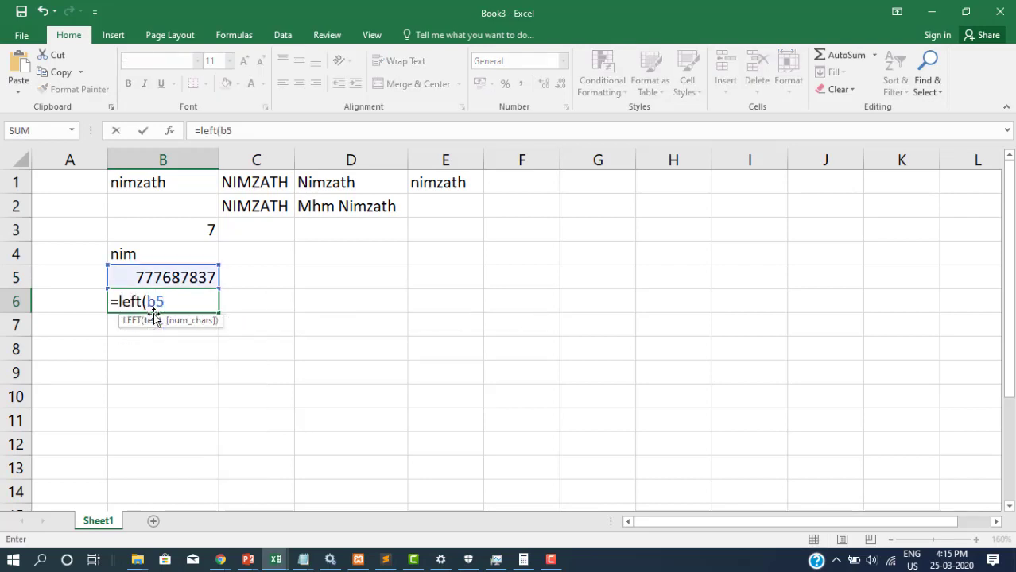
{"action": "type", "text": ",3)"}
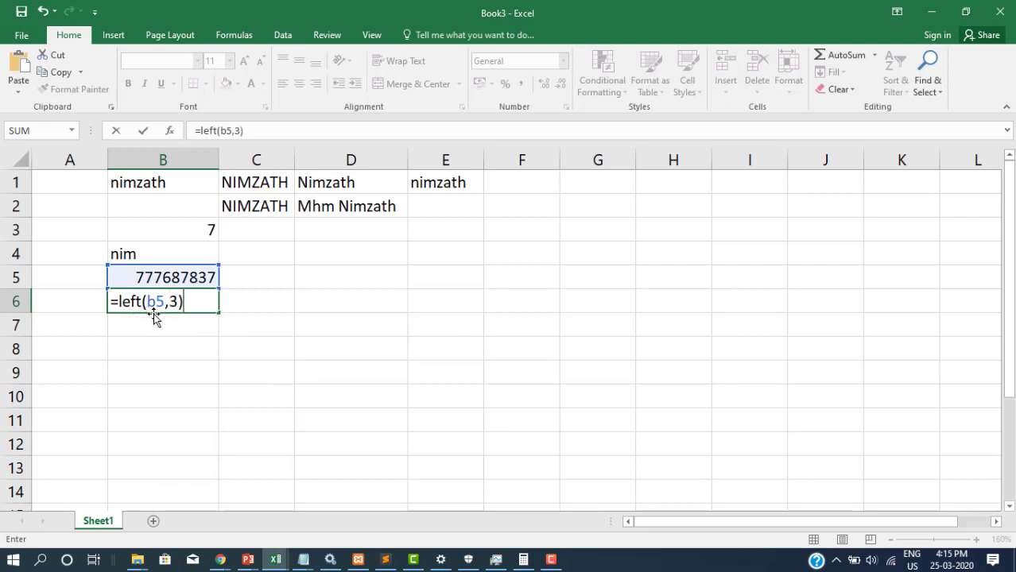
{"action": "key", "text": "Return"}
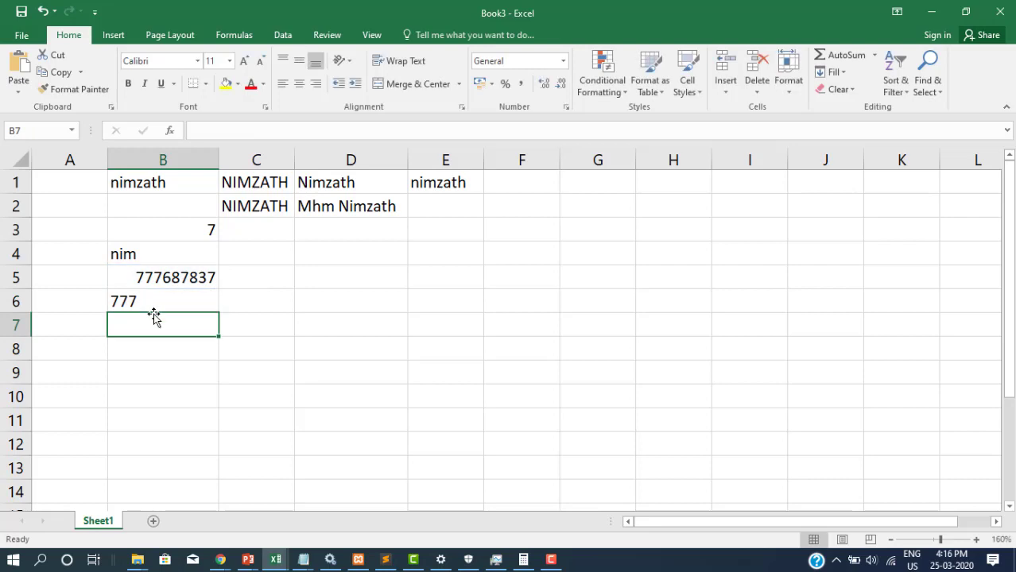
{"action": "left_click", "coordinate": [160, 302]}
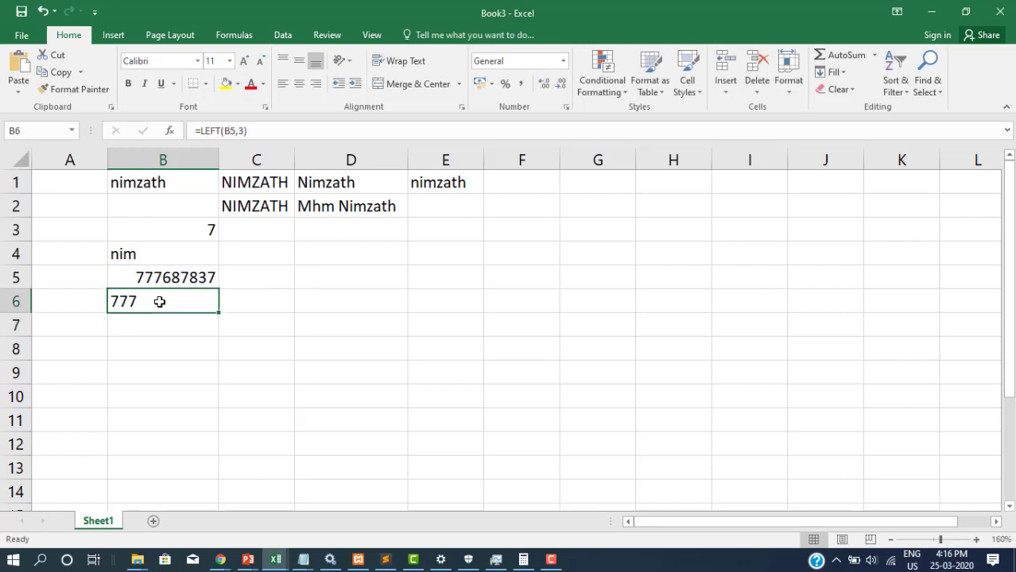
{"action": "left_click", "coordinate": [126, 254]}
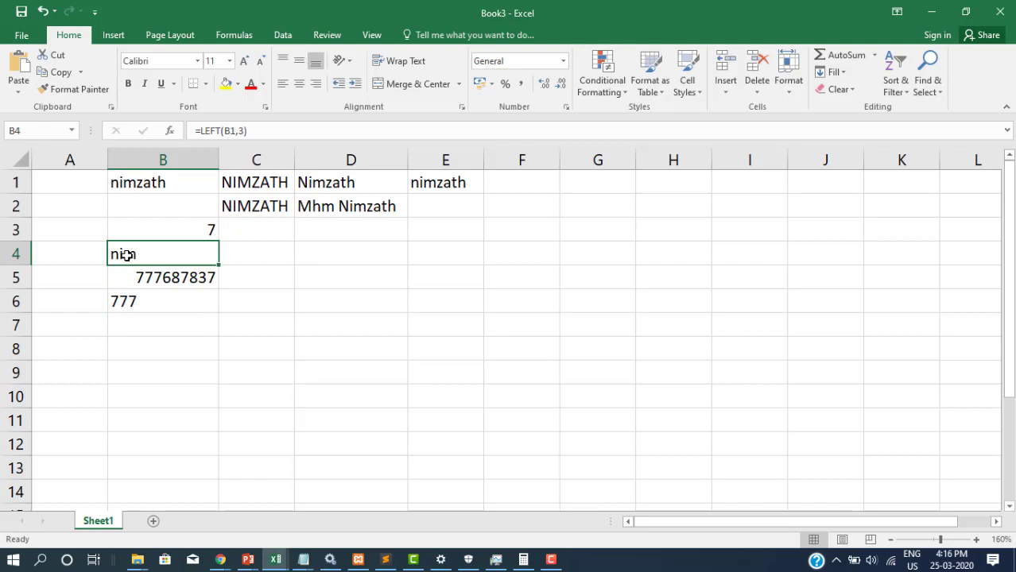
{"action": "left_click", "coordinate": [185, 231]}
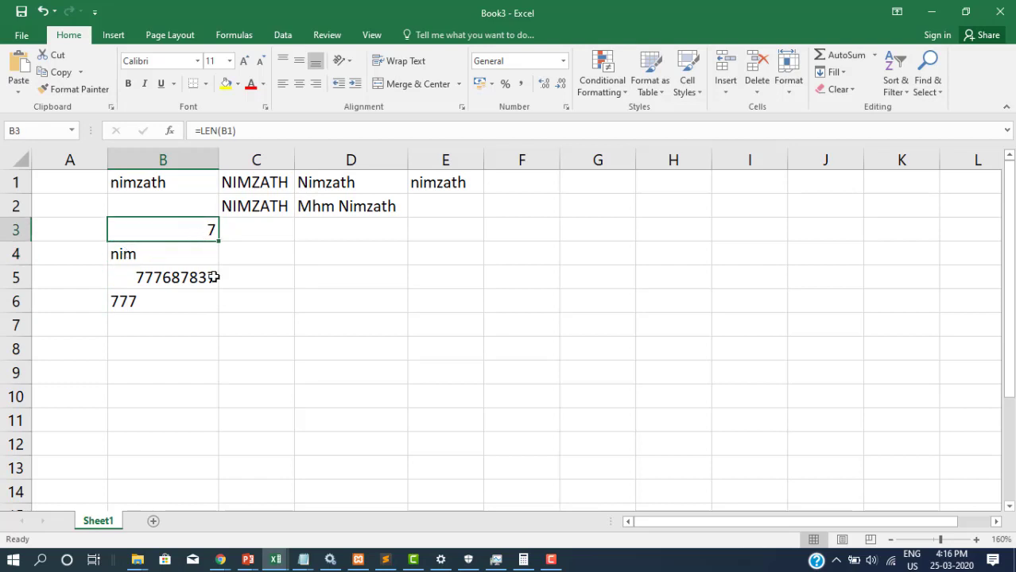
{"action": "left_click", "coordinate": [163, 308]}
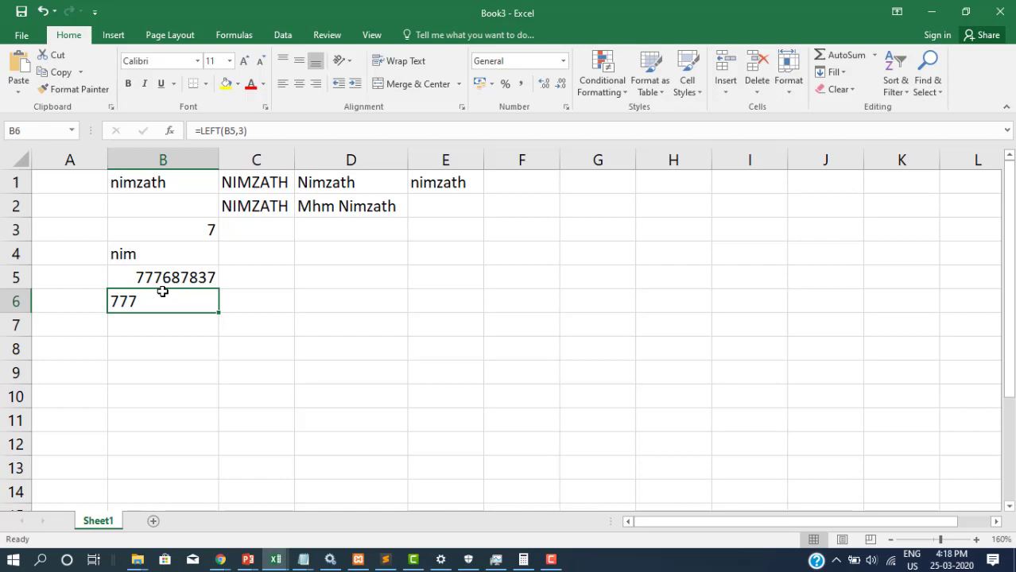
Enter =VALUE(B6) in B7 to convert the text 777 into a number
{"action": "left_click", "coordinate": [125, 321]}
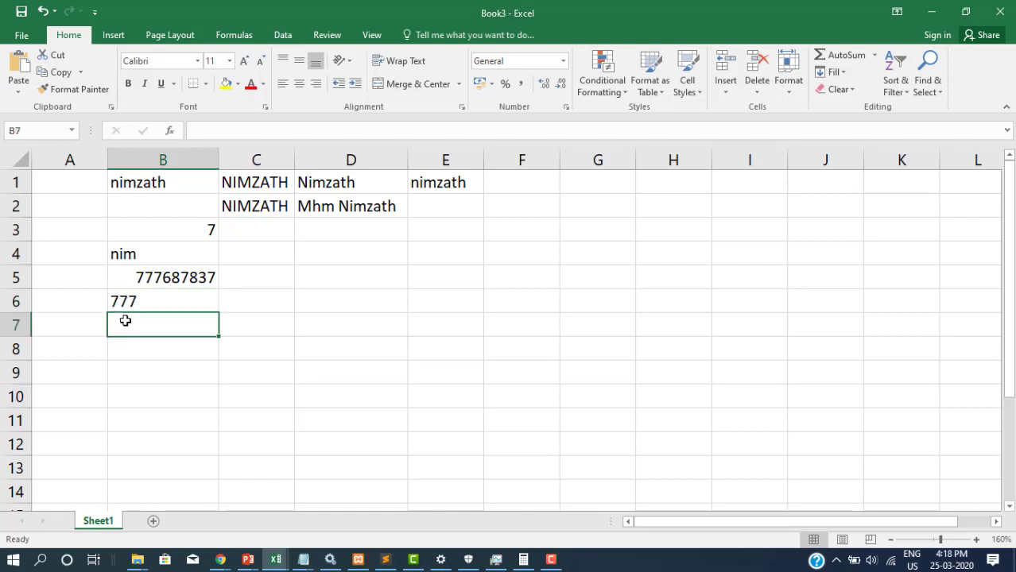
{"action": "type", "text": "=value"}
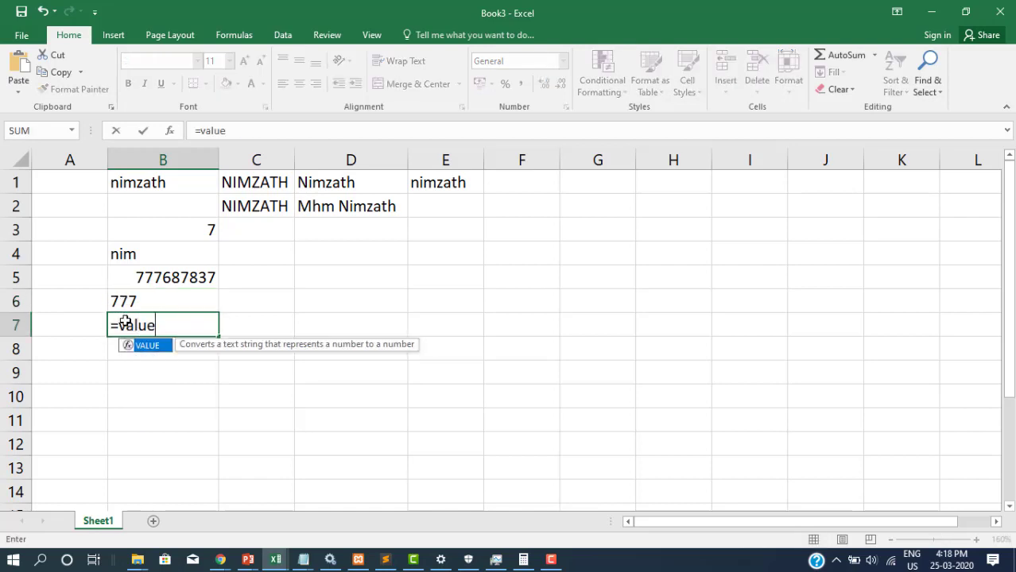
{"action": "type", "text": "("}
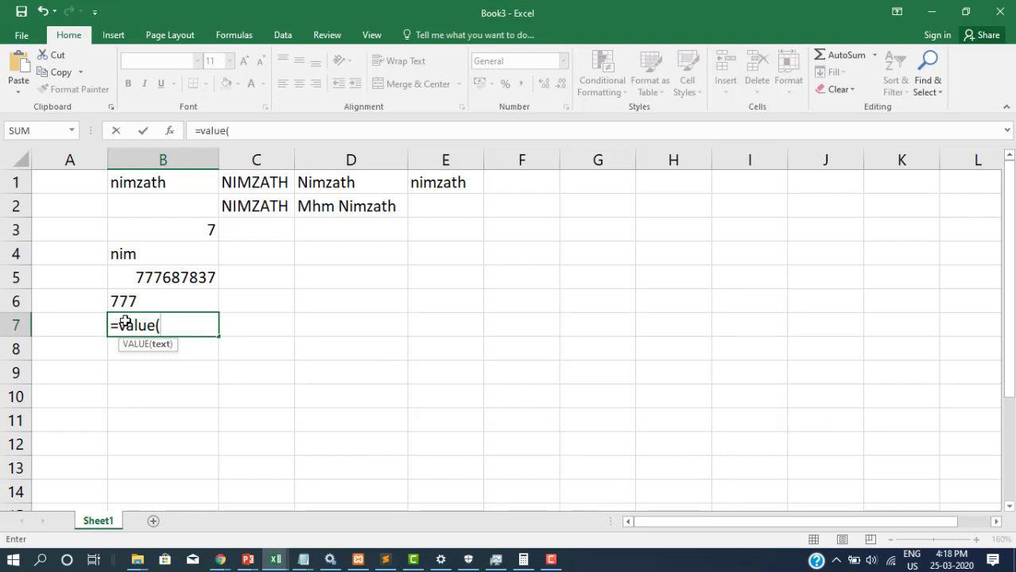
{"action": "type", "text": "b6)"}
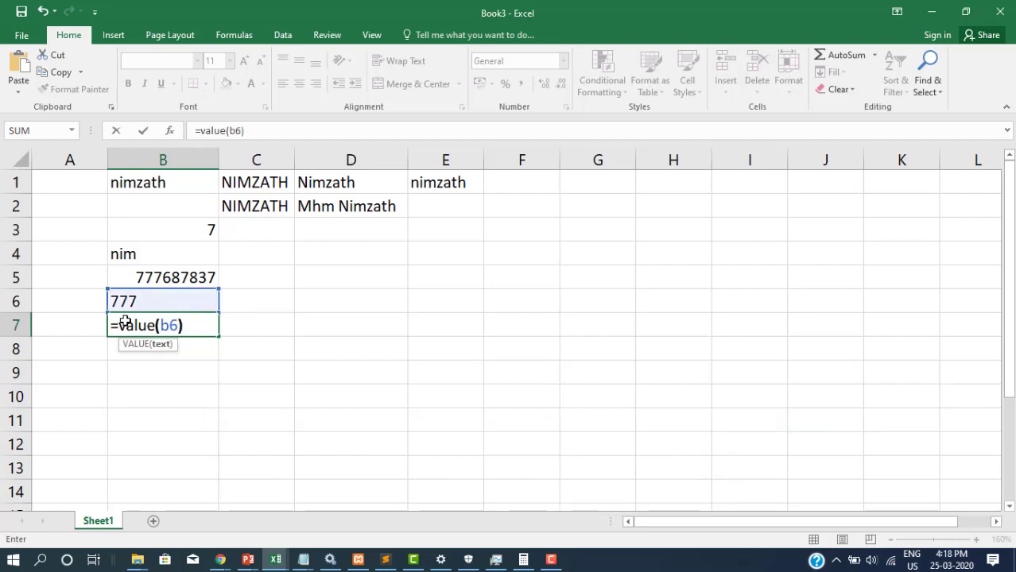
{"action": "key", "text": "Return"}
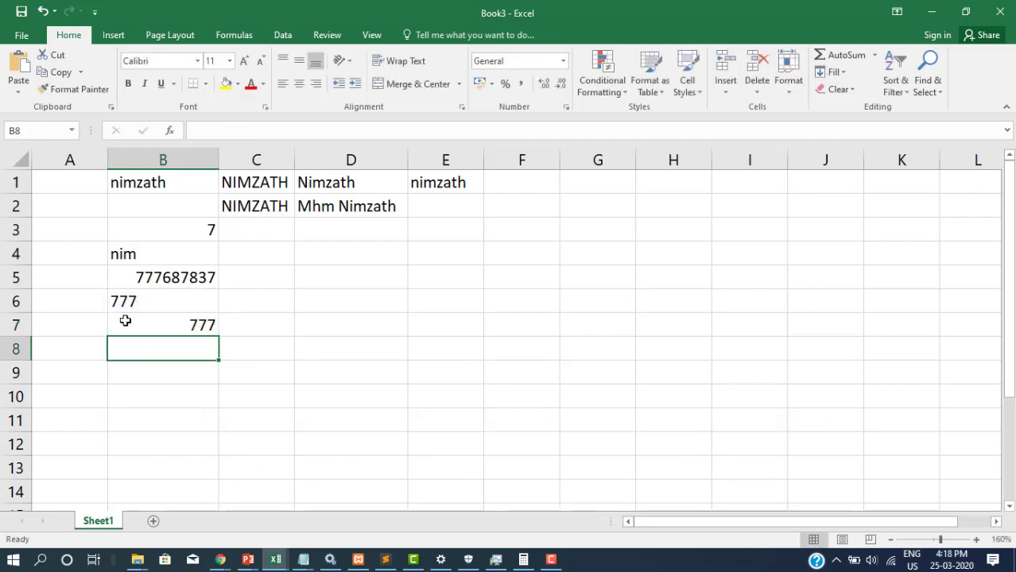
{"action": "left_click", "coordinate": [124, 320]}
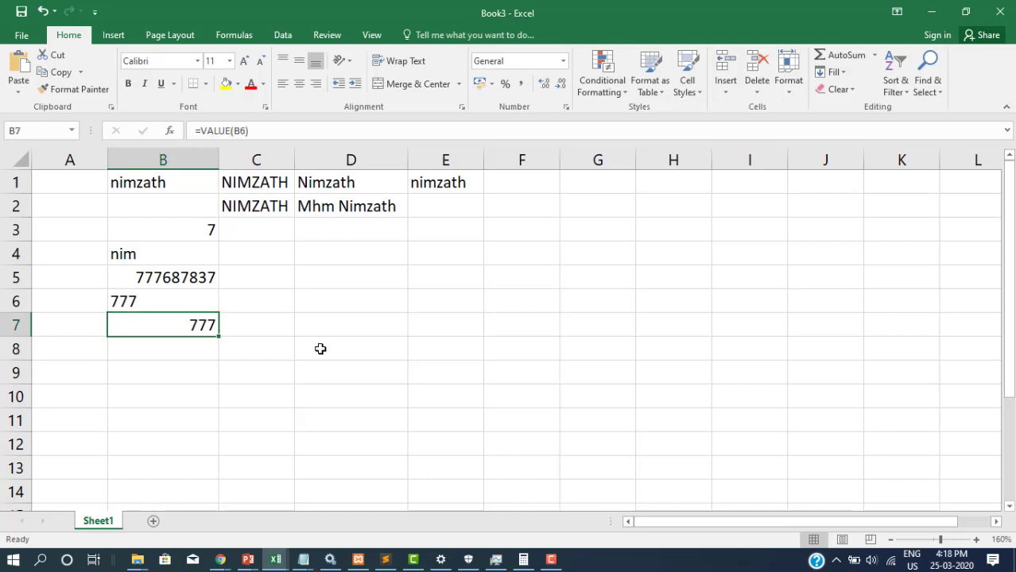
{"action": "left_click", "coordinate": [263, 308]}
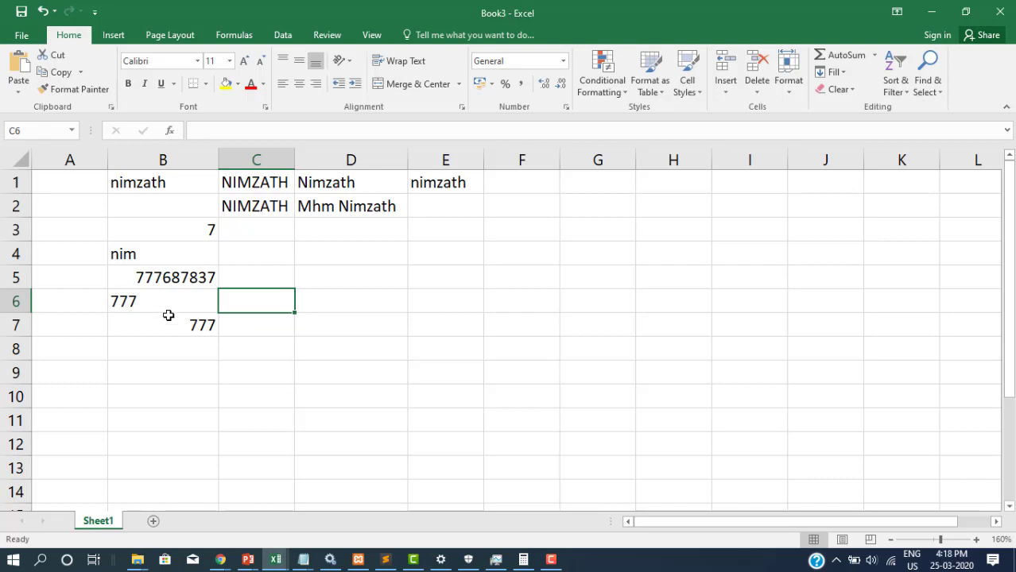
Enter =B6=777 in C6 (FALSE) and =B7=777 in C7 (TRUE)
{"action": "type", "text": "="}
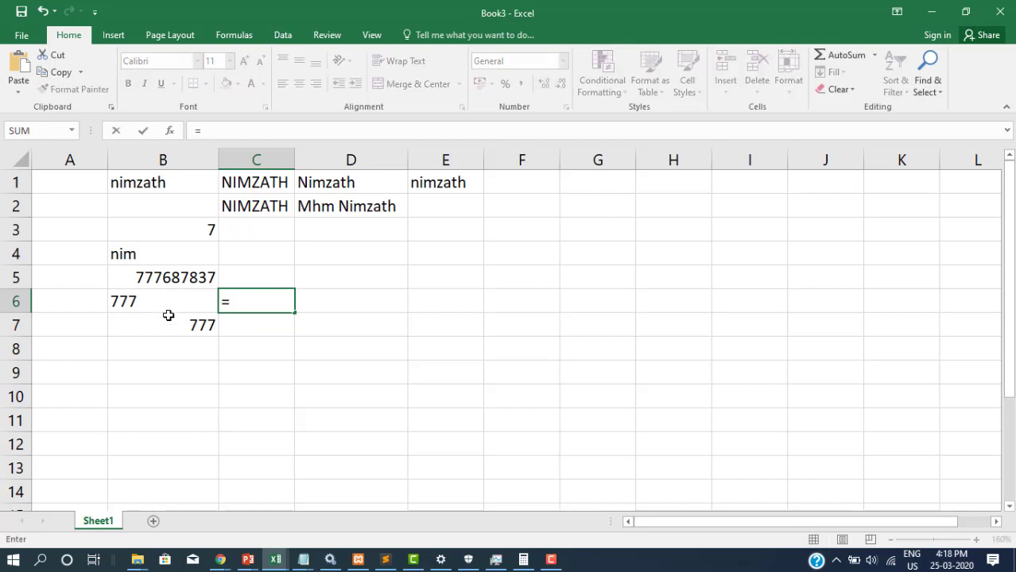
{"action": "type", "text": "b6=777"}
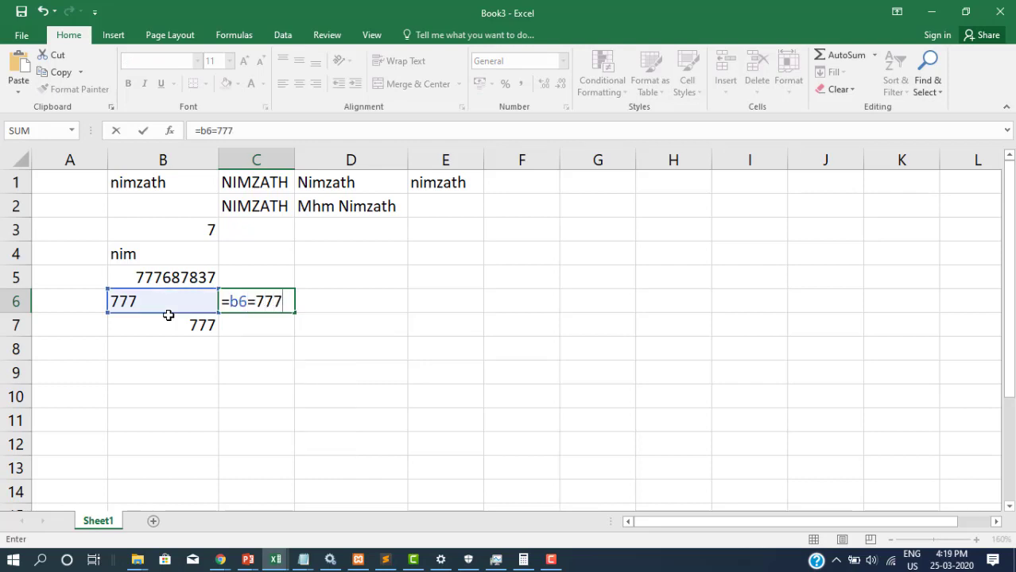
{"action": "key", "text": "Return"}
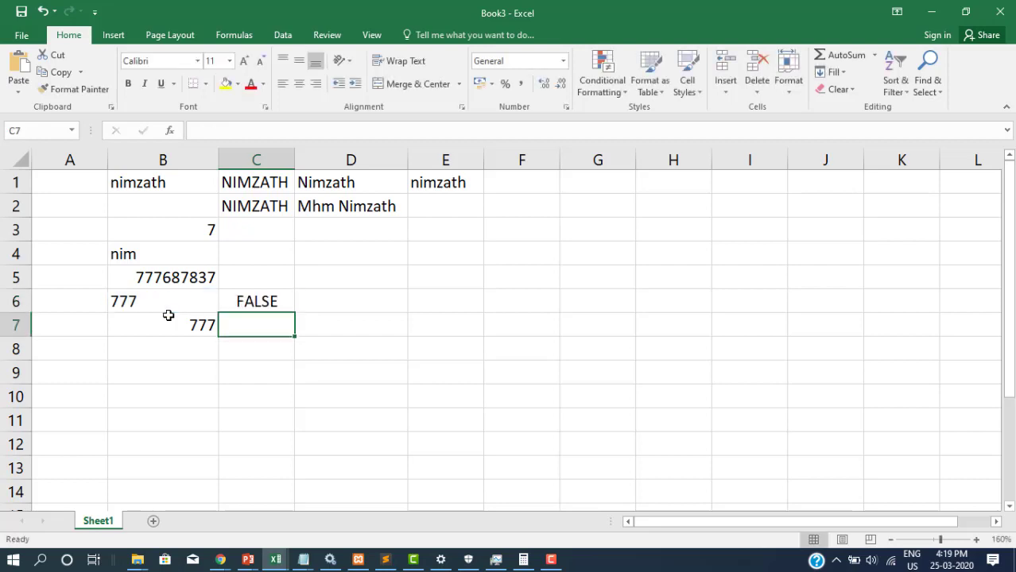
{"action": "type", "text": "="}
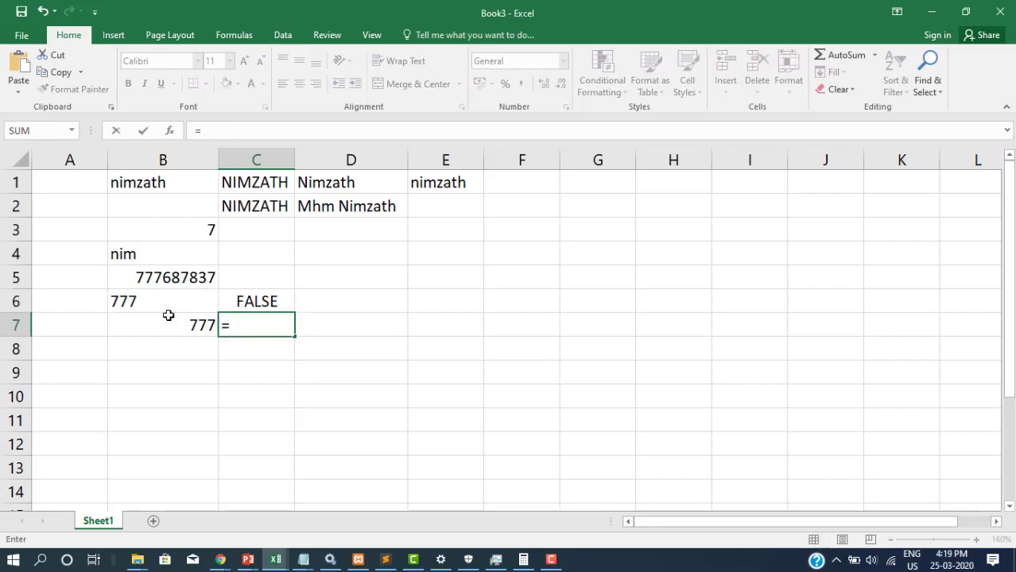
{"action": "type", "text": "b7="}
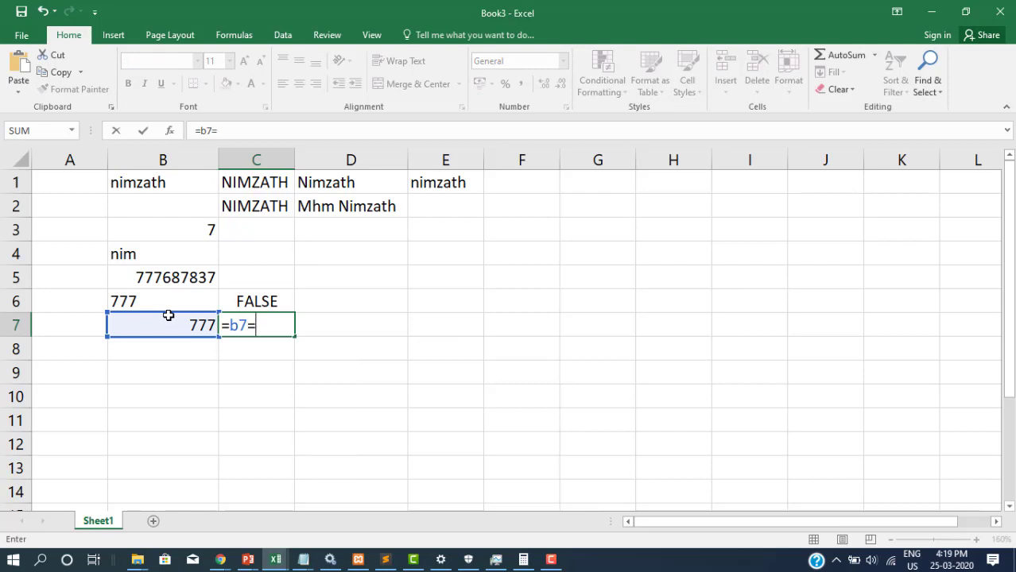
{"action": "type", "text": "777"}
{"action": "key", "text": "Return"}
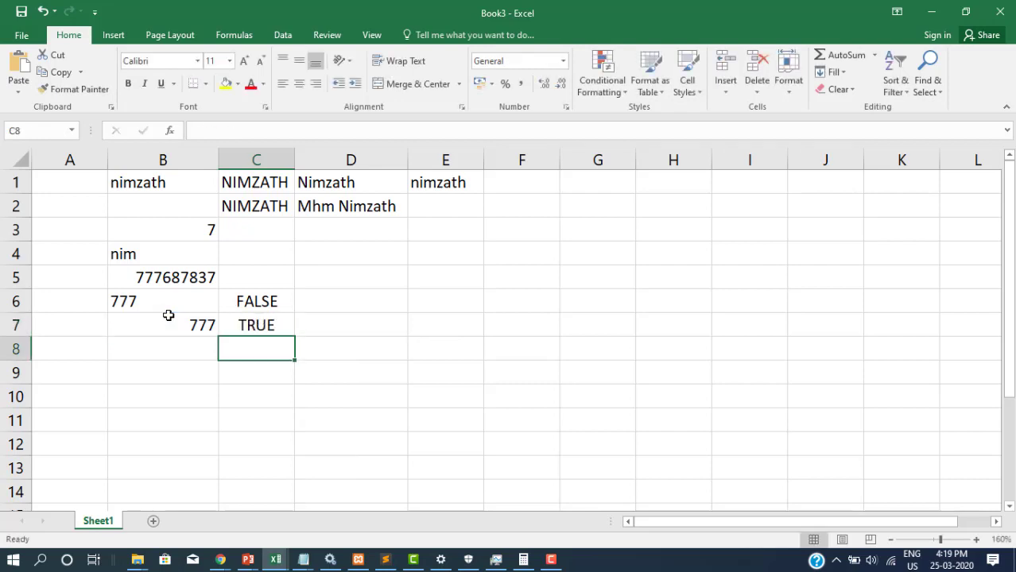
Review the formulas in B7, B6, C6 and B3 without changing them
{"action": "left_click", "coordinate": [186, 326]}
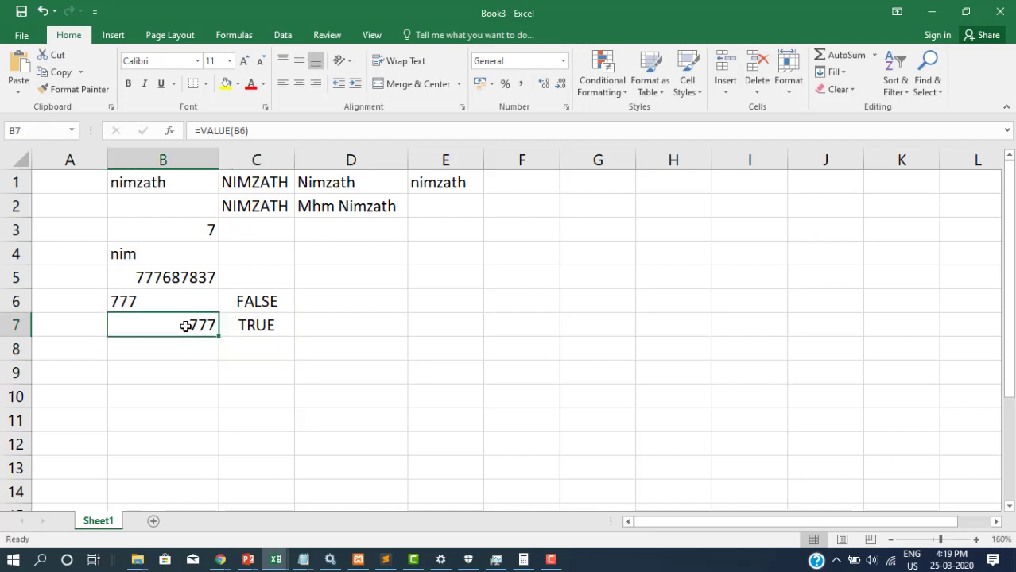
{"action": "left_click", "coordinate": [164, 300]}
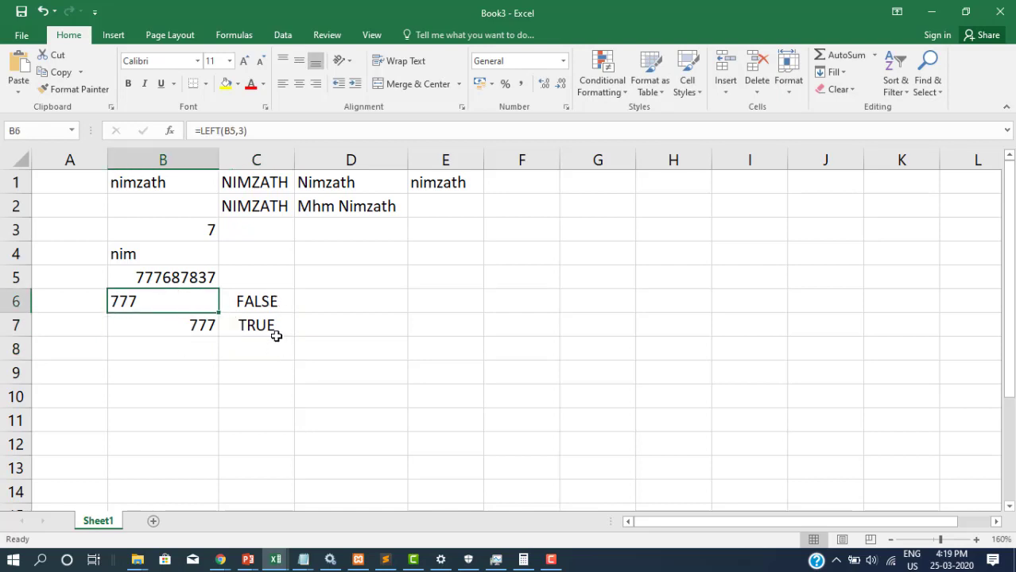
{"action": "double_click", "coordinate": [266, 301]}
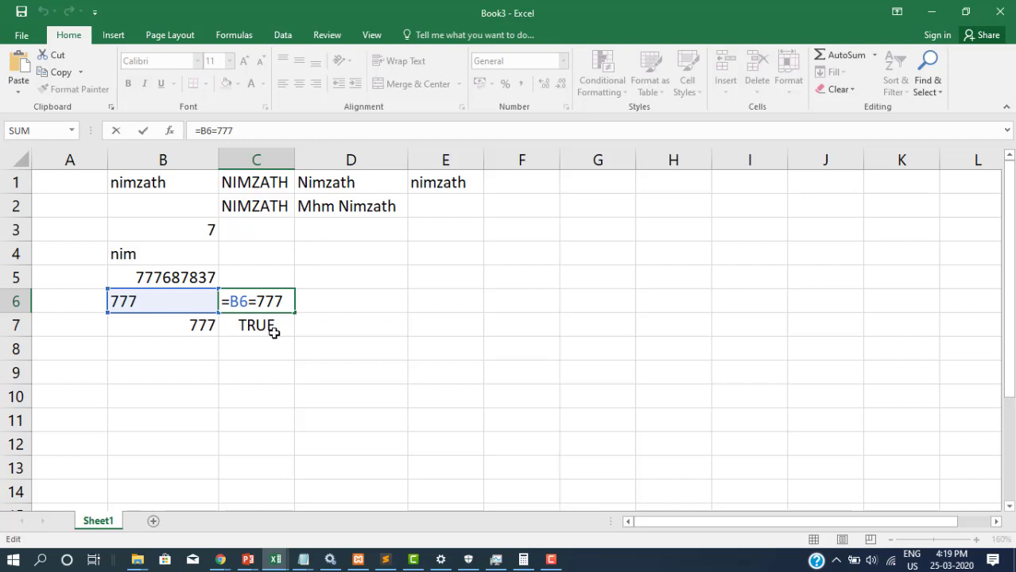
{"action": "key", "text": "Return"}
{"action": "double_click", "coordinate": [207, 233]}
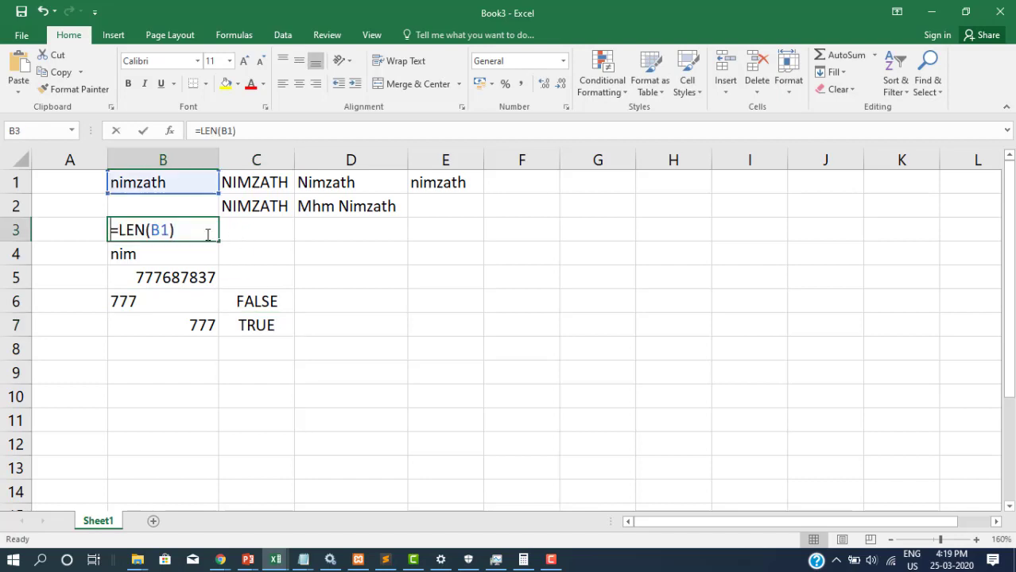
{"action": "key", "text": "Return"}
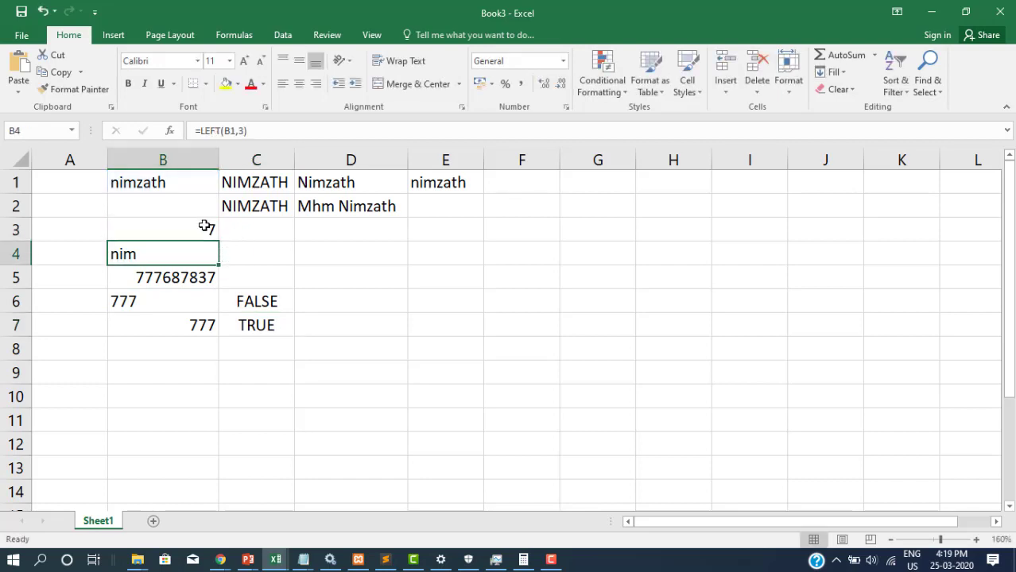
{"action": "left_click", "coordinate": [205, 230]}
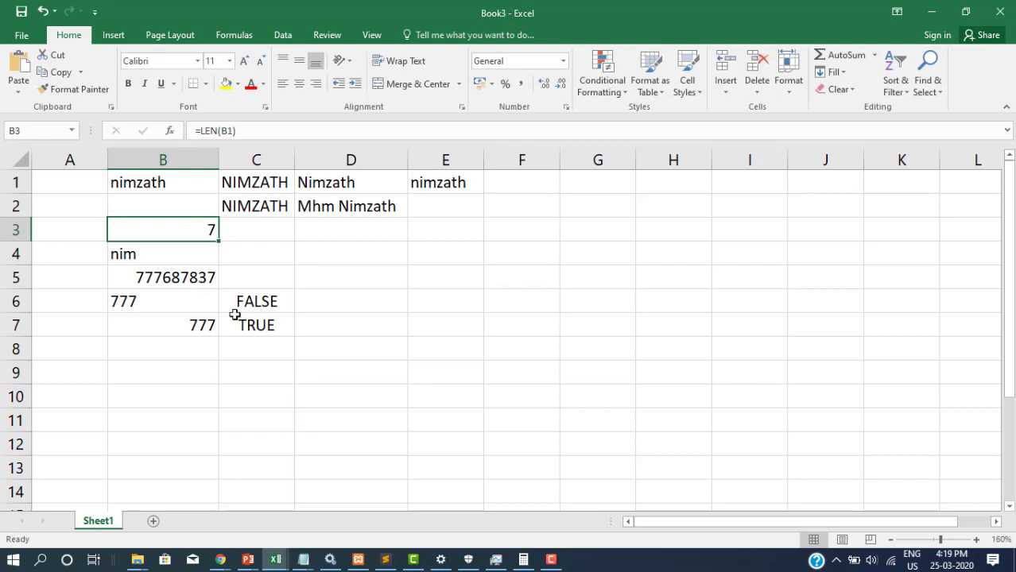
Enter =RIGHT(B1,4) in D4 to return the last four letters, zath
{"action": "left_click", "coordinate": [356, 248]}
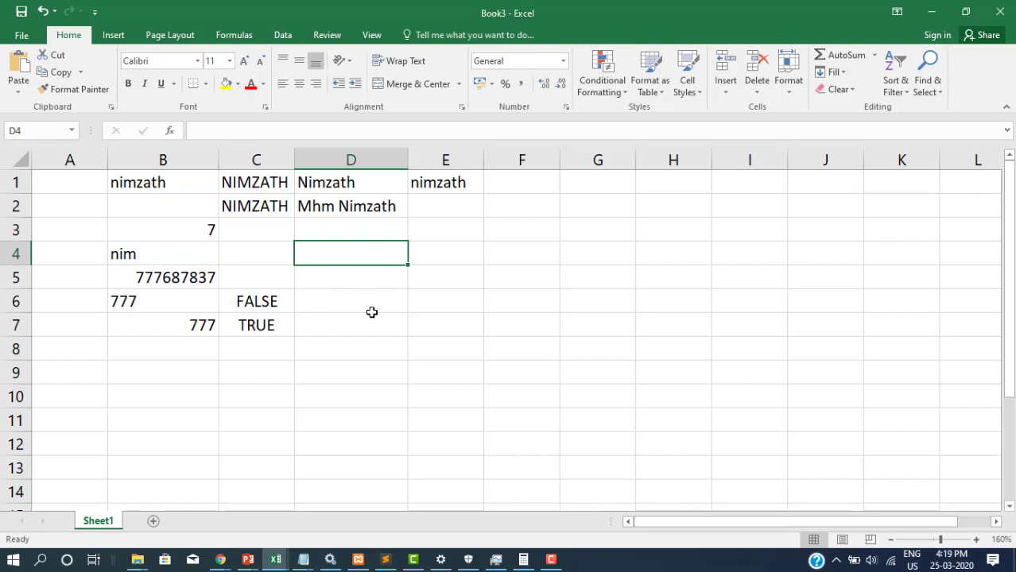
{"action": "type", "text": "=right("}
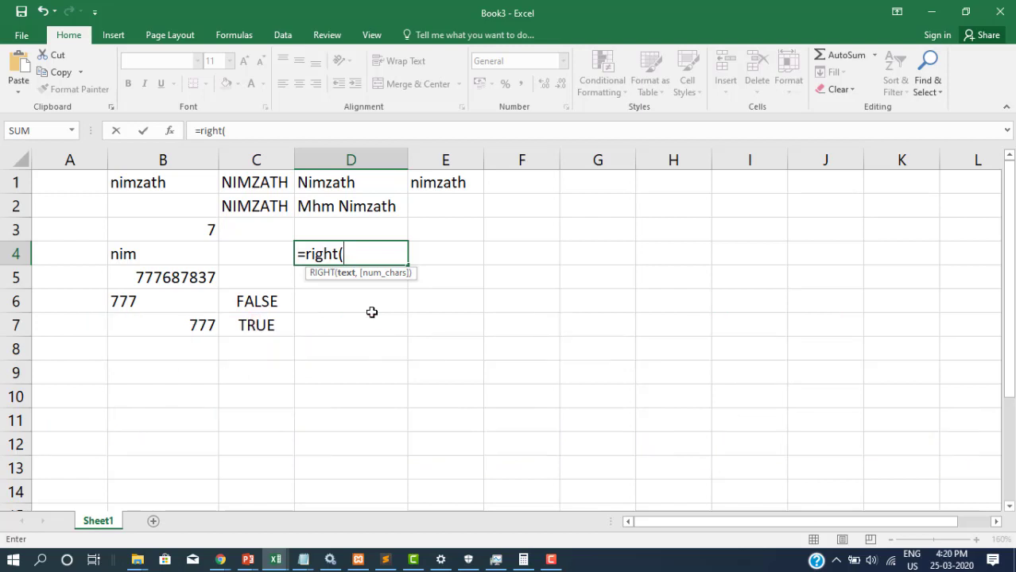
{"action": "type", "text": "b1,"}
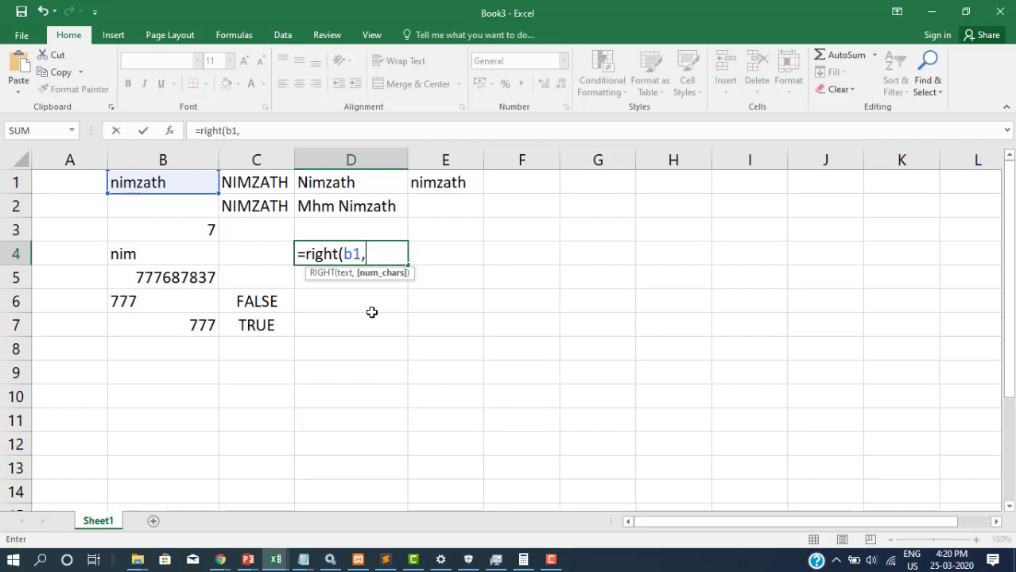
{"action": "type", "text": "4)"}
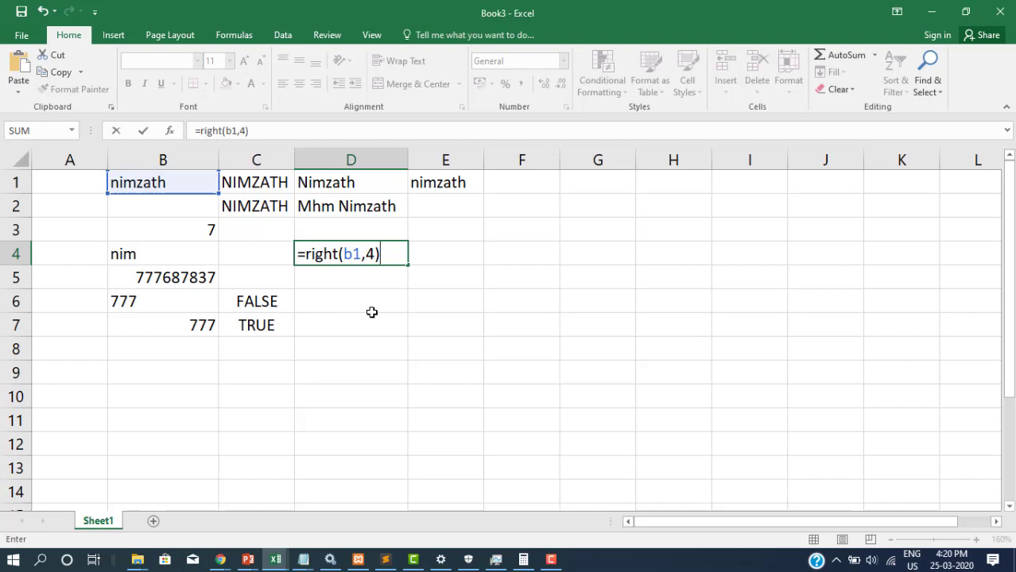
{"action": "key", "text": "Return"}
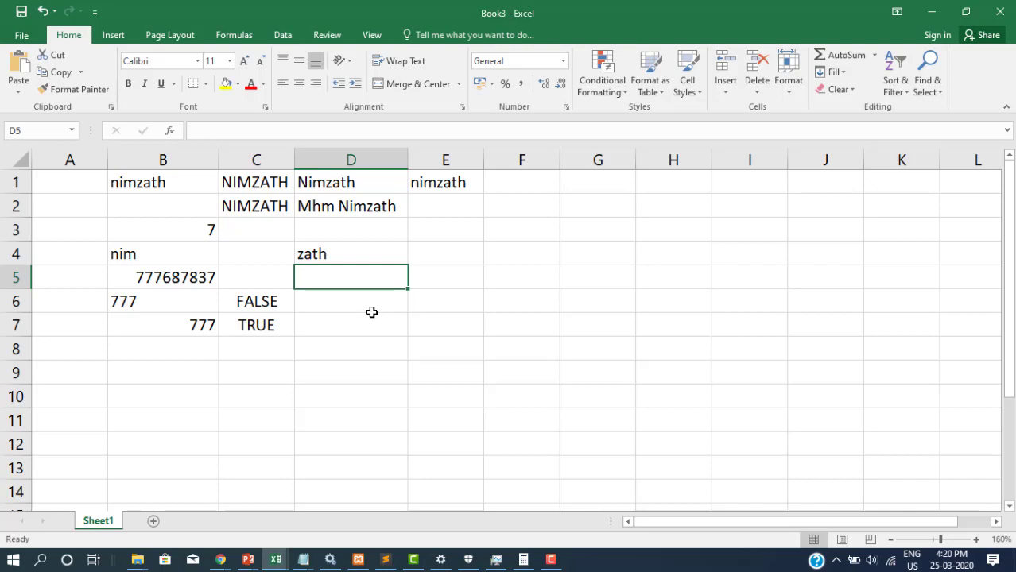
{"action": "left_click", "coordinate": [169, 264]}
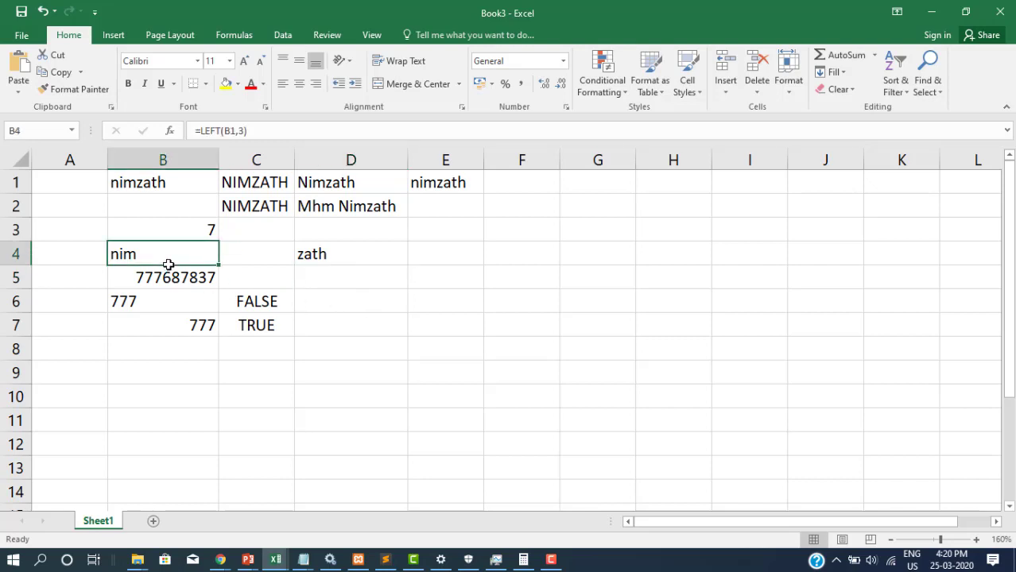
{"action": "left_click", "coordinate": [342, 256]}
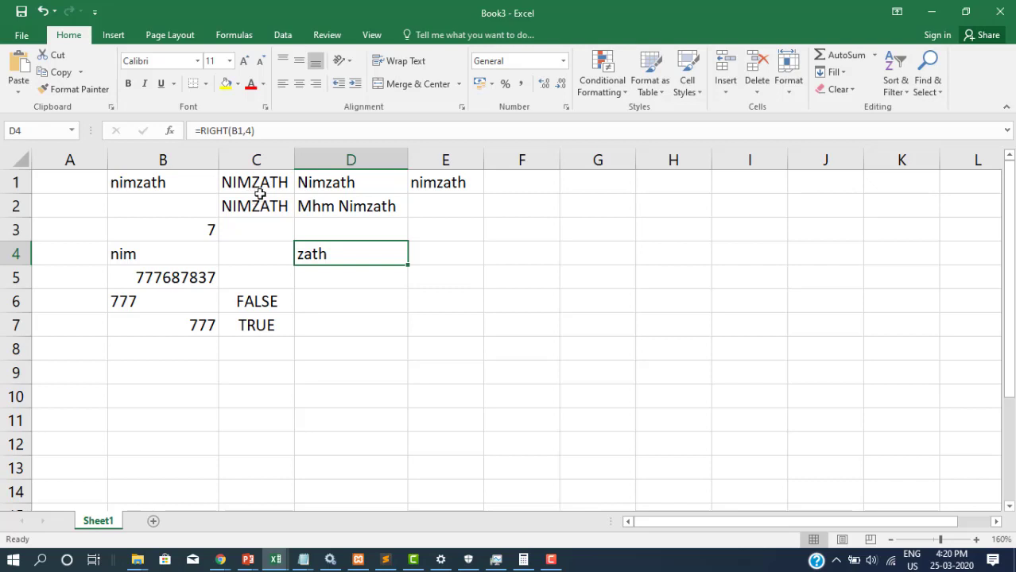
{"action": "double_click", "coordinate": [251, 188]}
{"action": "left_click", "coordinate": [313, 236]}
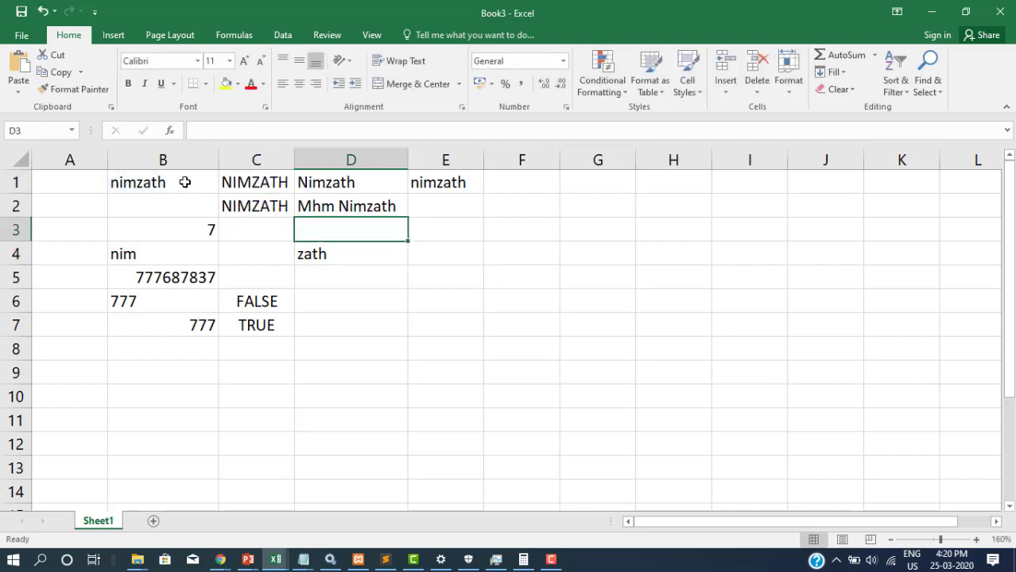
{"action": "left_click", "coordinate": [139, 182]}
{"action": "left_click_drag", "start_coordinate": [131, 183], "coordinate": [112, 183]}
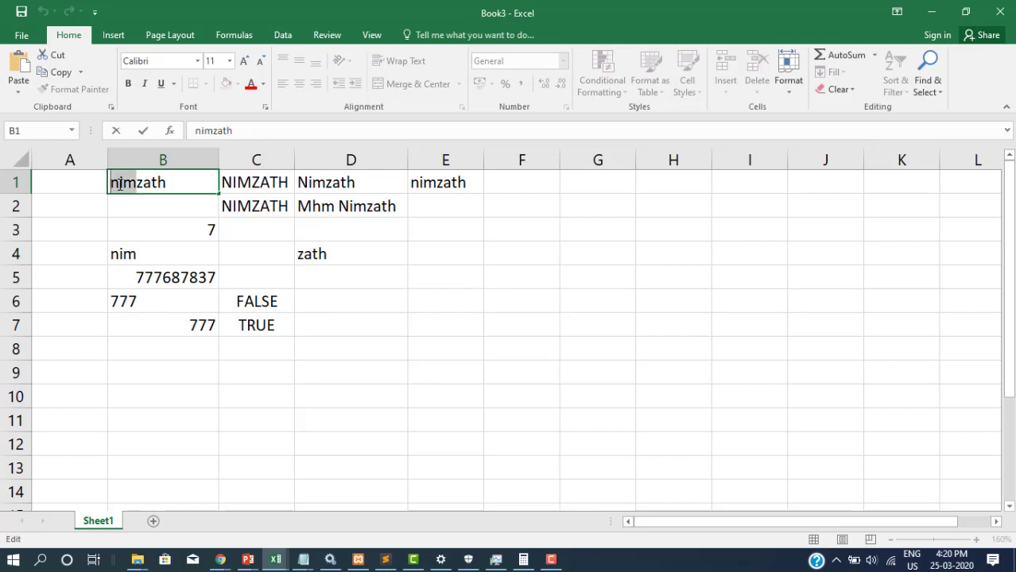
{"action": "left_click", "coordinate": [129, 188]}
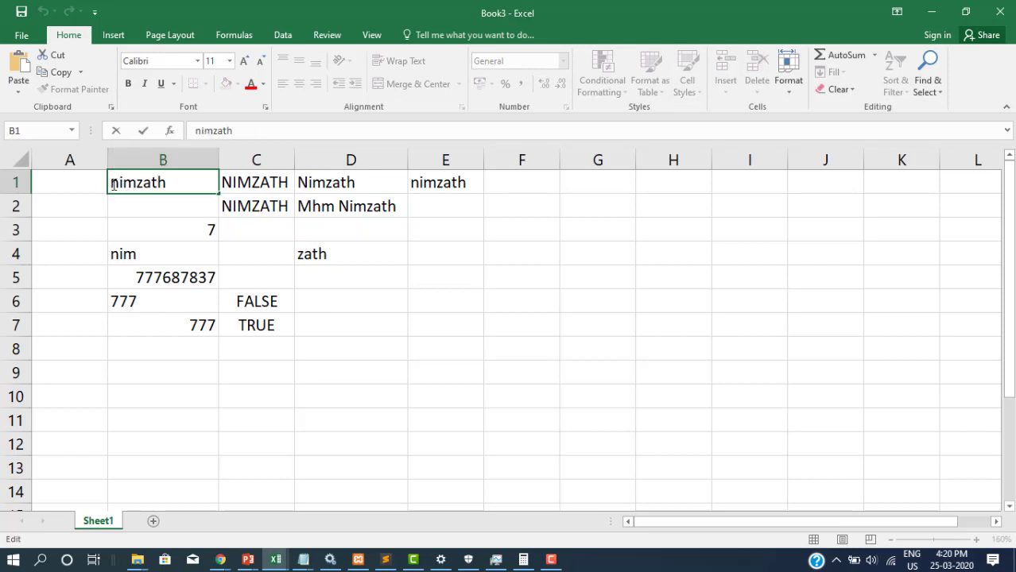
{"action": "left_click_drag", "start_coordinate": [112, 182], "coordinate": [138, 185]}
{"action": "left_click", "coordinate": [178, 183]}
{"action": "left_click", "coordinate": [137, 182], "text": "shift"}
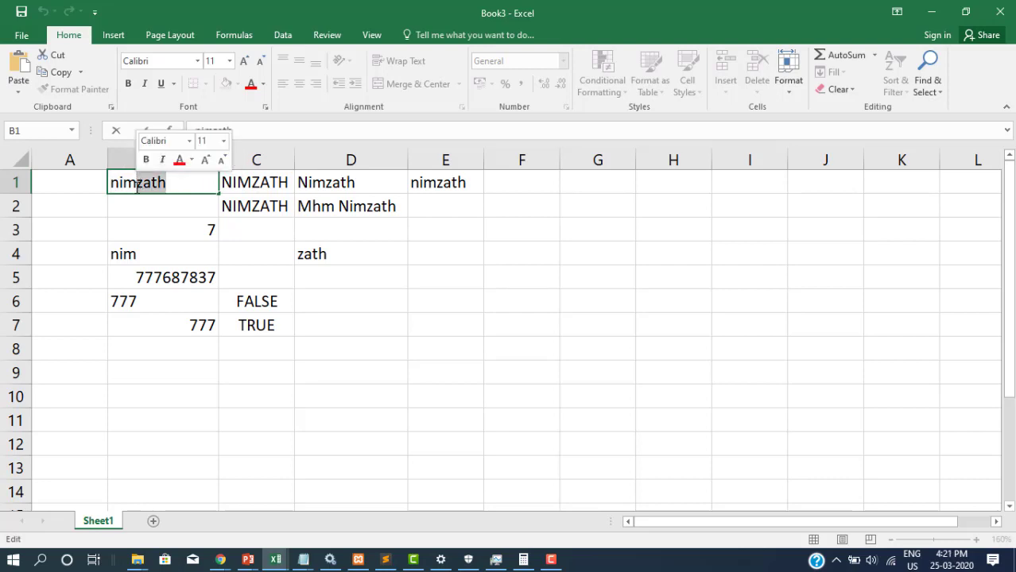
{"action": "left_click_drag", "start_coordinate": [138, 183], "coordinate": [151, 183]}
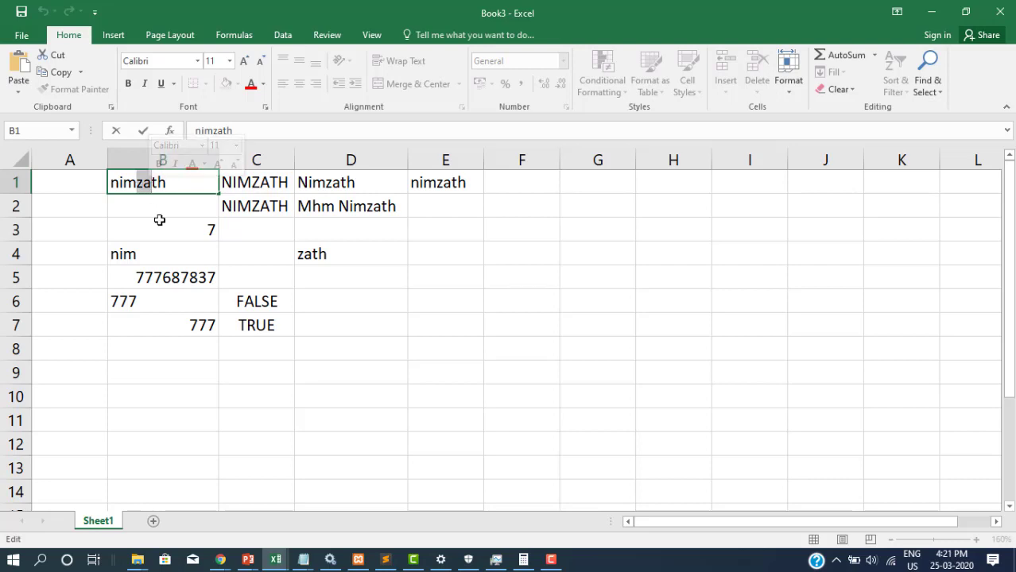
Enter =MID(B1,4,2) in D5 to return the two characters 'za'
{"action": "left_click", "coordinate": [367, 276]}
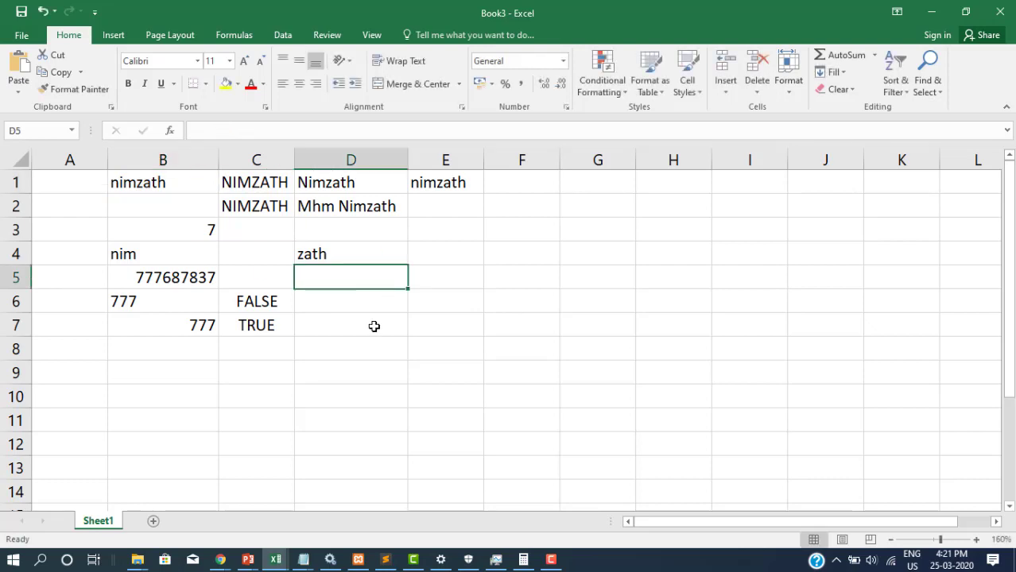
{"action": "type", "text": "=mid("}
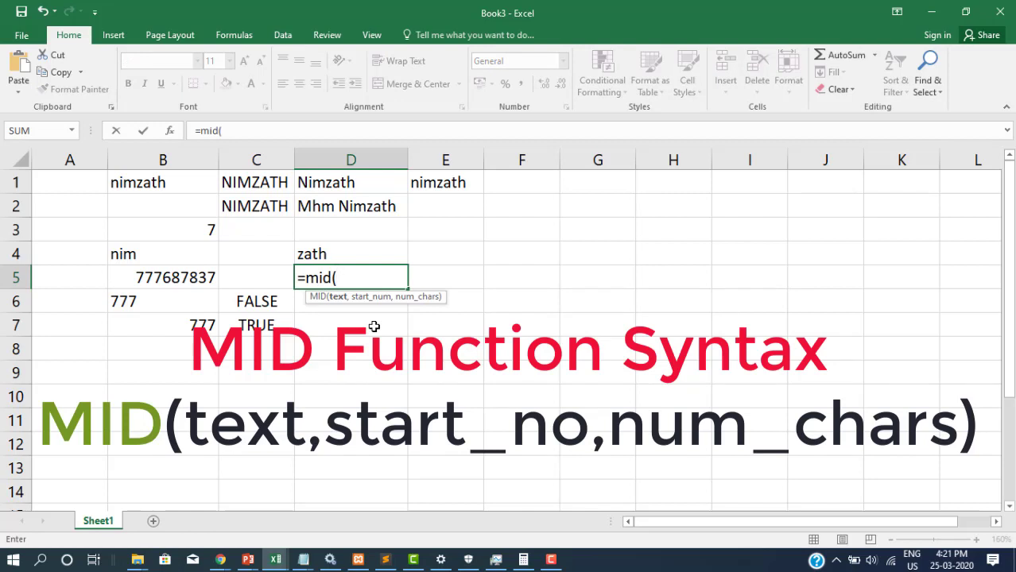
{"action": "type", "text": "b1,"}
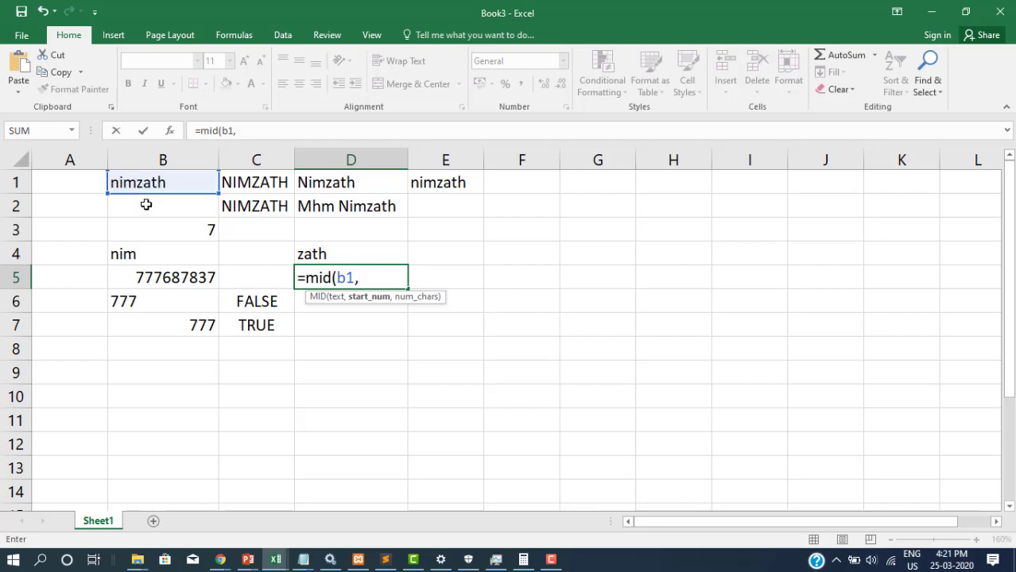
{"action": "type", "text": "4,"}
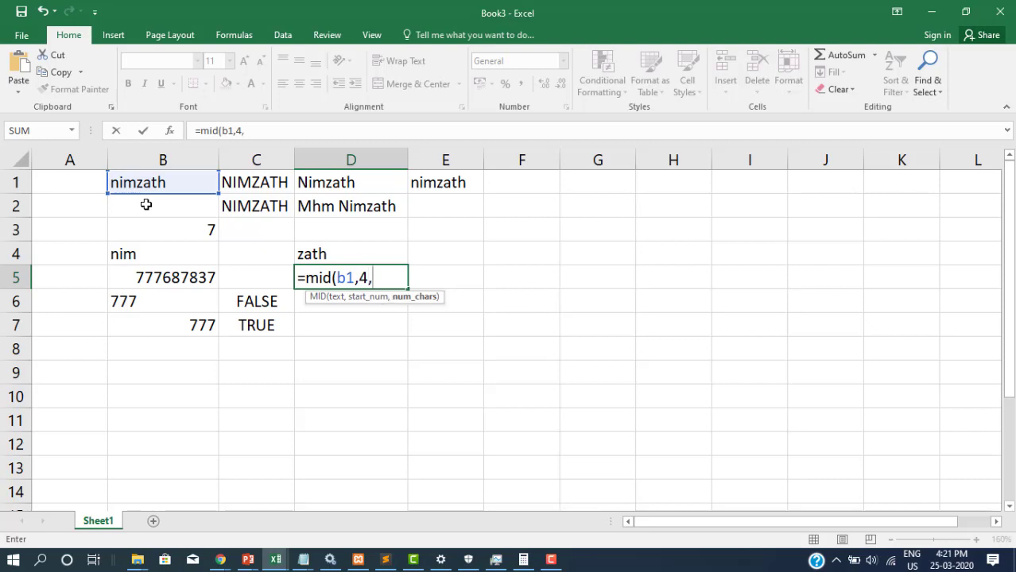
{"action": "type", "text": "2"}
{"action": "key", "text": "Return"}
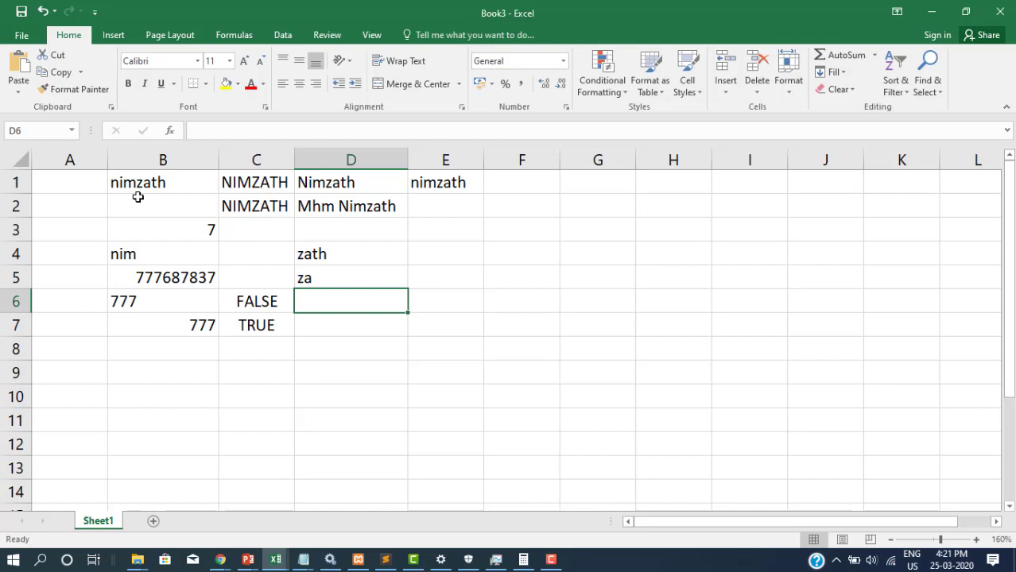
{"action": "left_click", "coordinate": [147, 182]}
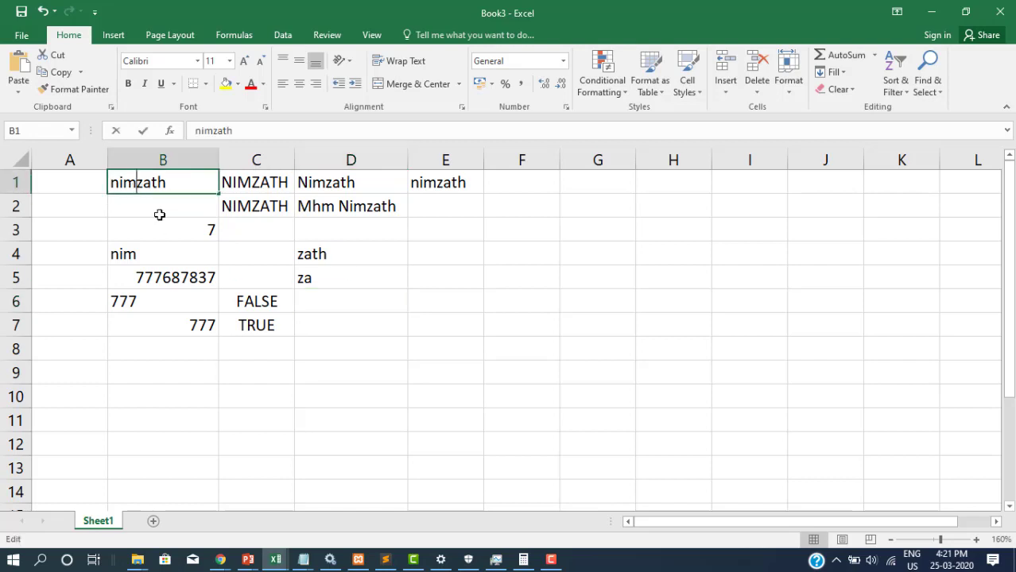
{"action": "double_click", "coordinate": [120, 186]}
{"action": "left_click", "coordinate": [114, 187]}
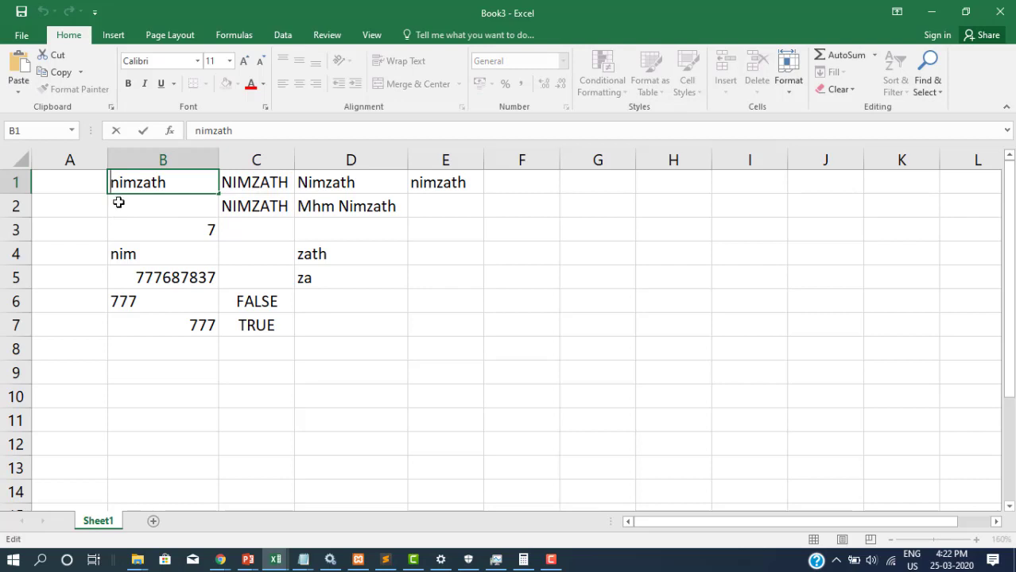
{"action": "key", "text": "Right"}
{"action": "key", "text": "Right"}
{"action": "key", "text": "Right"}
{"action": "key", "text": "Left"}
{"action": "key", "text": "Left"}
{"action": "key", "text": "Left"}
{"action": "key", "text": "Right"}
{"action": "key", "text": "Right"}
{"action": "key", "text": "Right"}
{"action": "key", "text": "Right"}
Restore the widened column F and the 'Sri lanka youth Training Centre' text in F1, then open F1
{"action": "key", "text": "Return"}
{"action": "key", "text": "ctrl+z"}
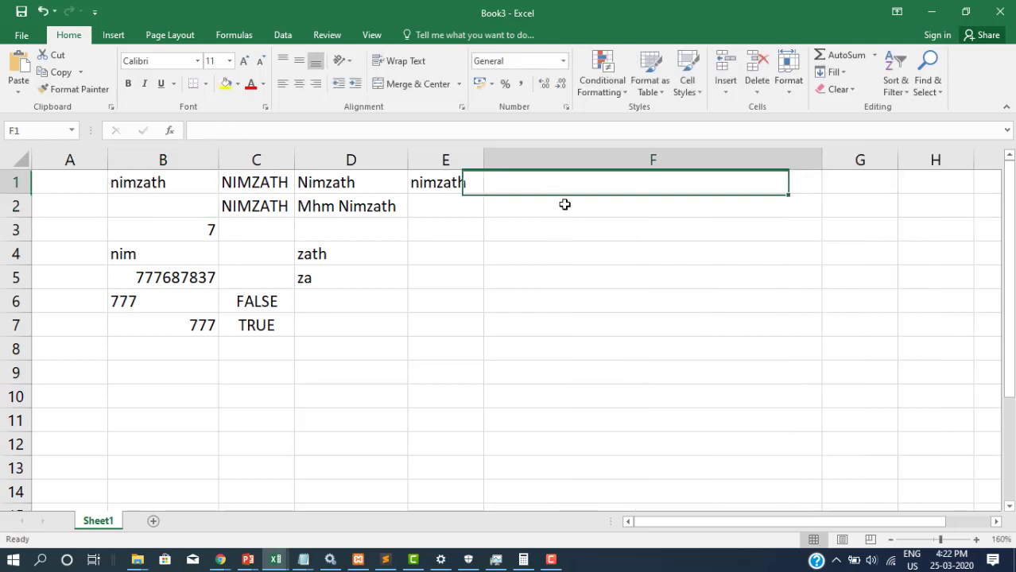
{"action": "key", "text": "ctrl+z"}
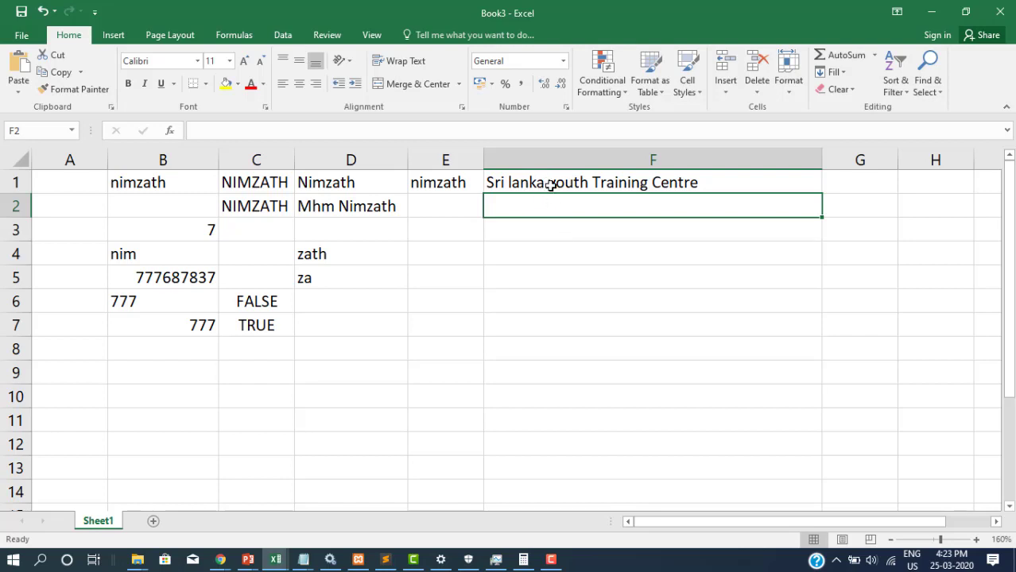
{"action": "left_click", "coordinate": [547, 182]}
{"action": "double_click", "coordinate": [549, 183]}
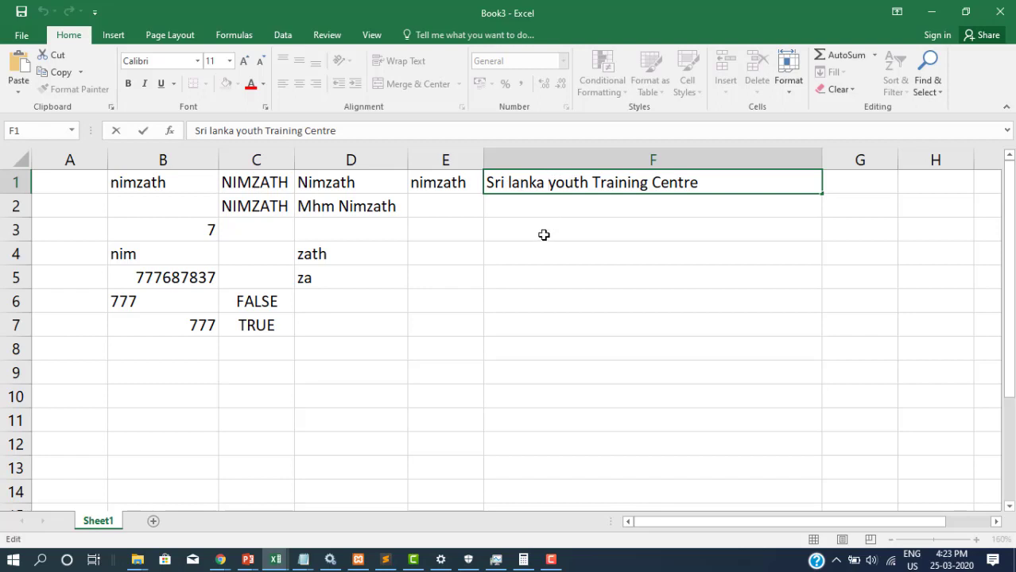
Enter =MID(F1,11,5) in F2 to extract 'youth' from the F1 sentence
{"action": "left_click", "coordinate": [543, 209]}
{"action": "type", "text": "="}
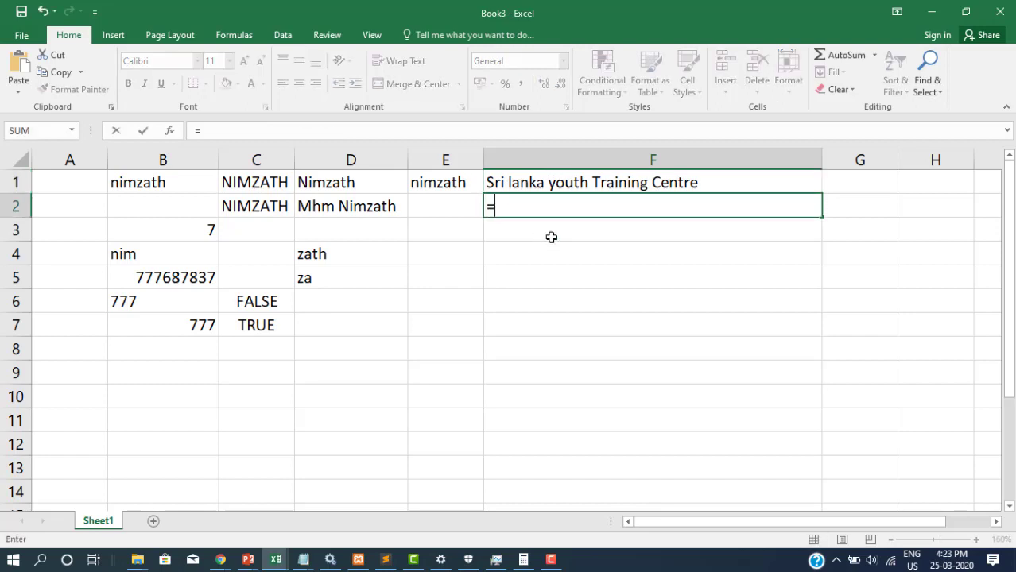
{"action": "type", "text": "mid(f"}
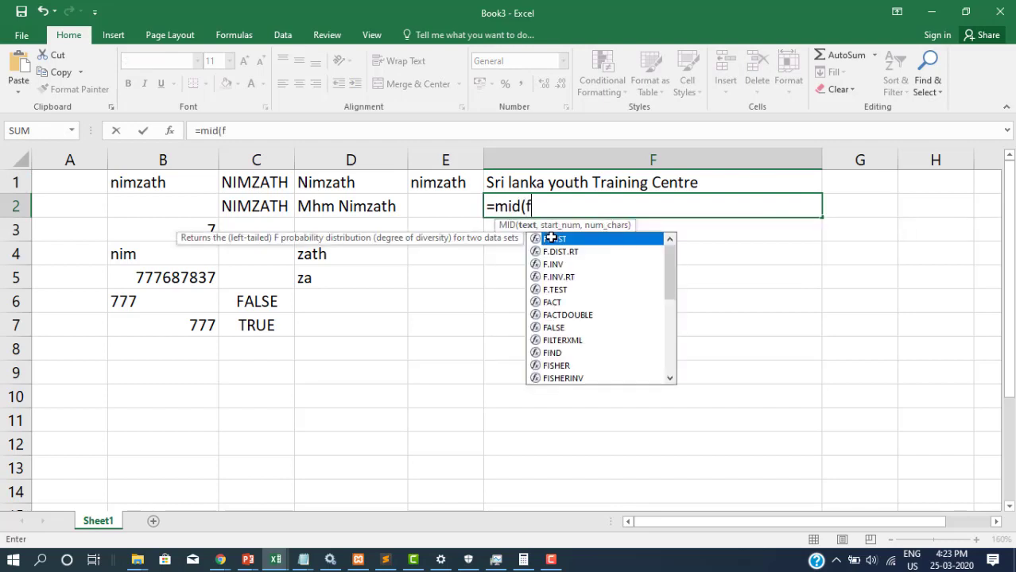
{"action": "type", "text": "1,"}
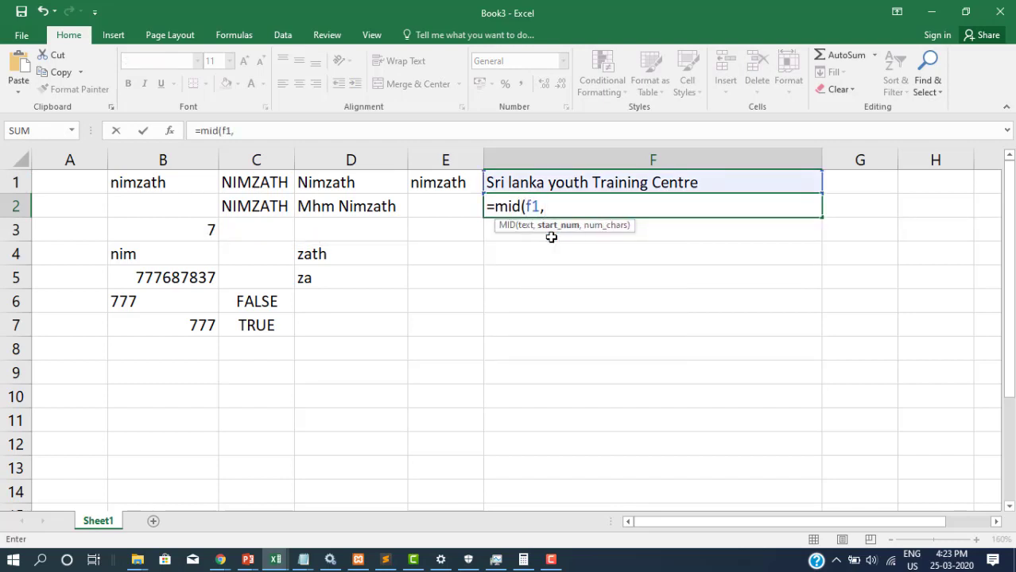
{"action": "type", "text": "11,"}
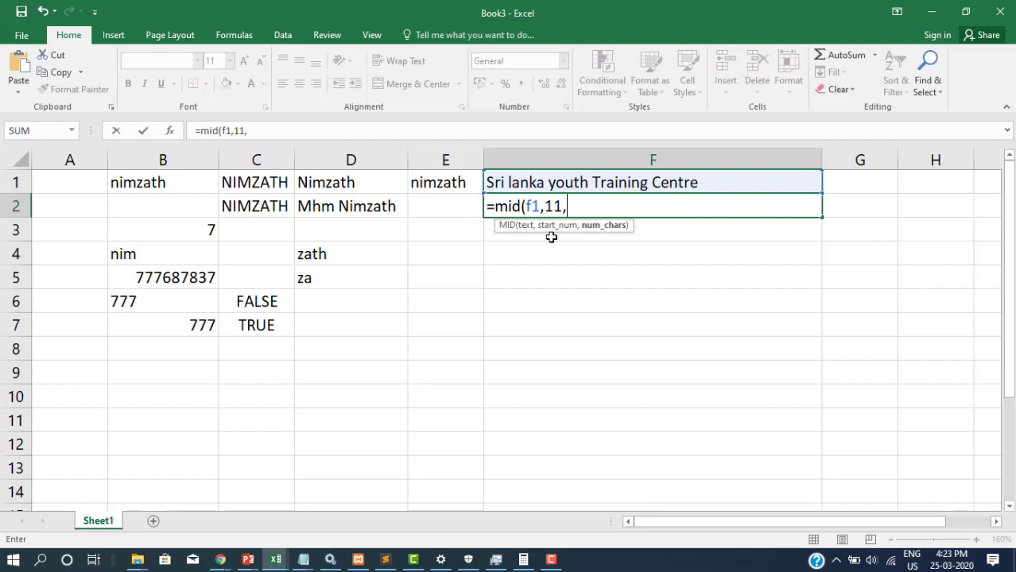
{"action": "type", "text": "5)"}
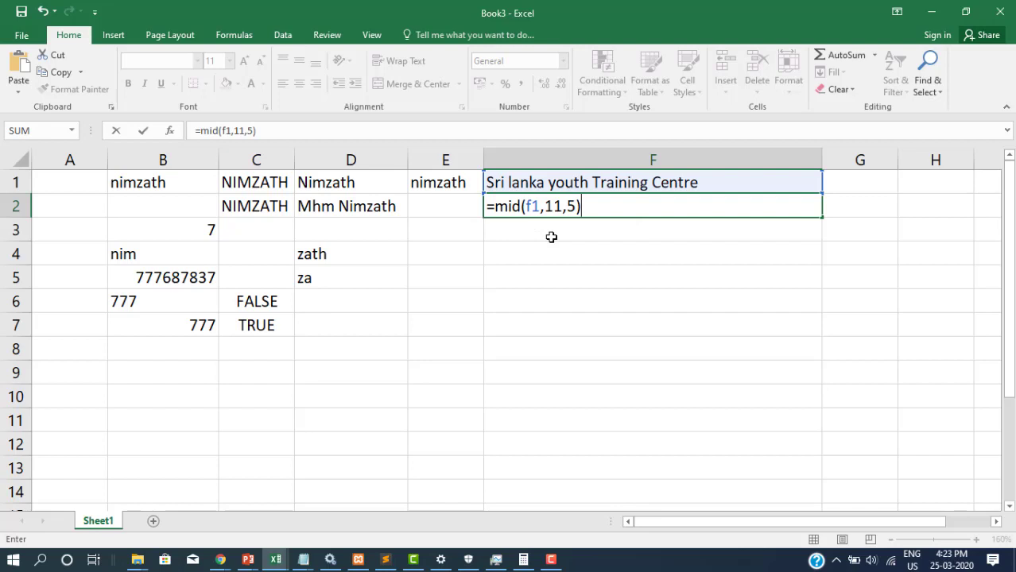
{"action": "key", "text": "Return"}
{"action": "key", "text": "Return"}
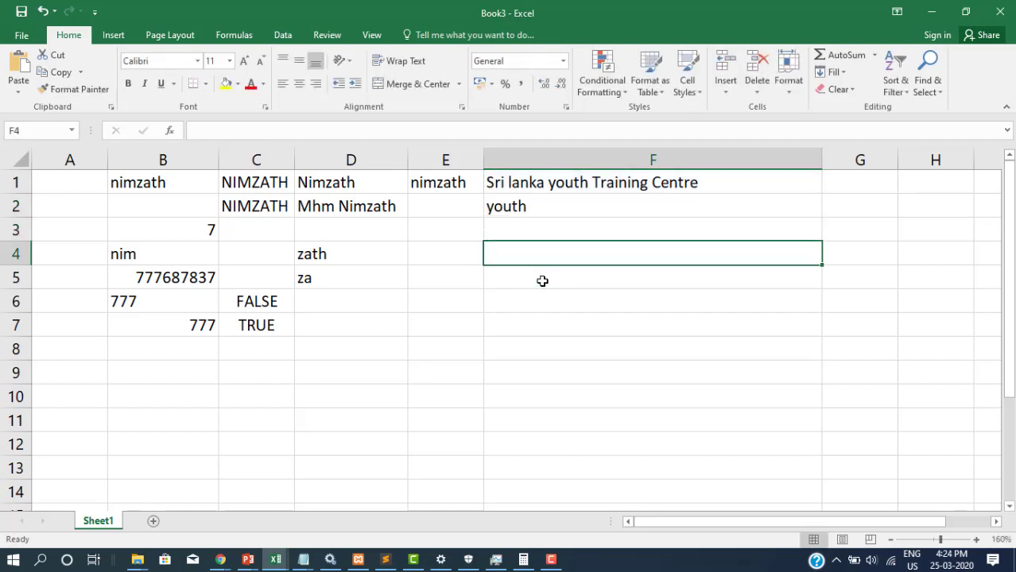
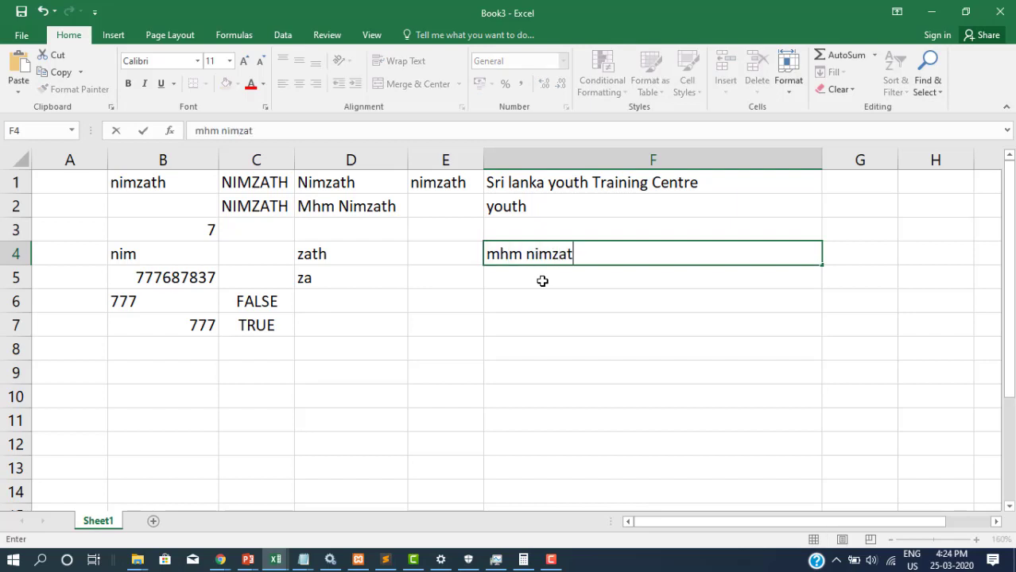
Enter the lowercase two-word sample name in F4 with an extra space between the words
{"action": "left_click", "coordinate": [523, 254]}
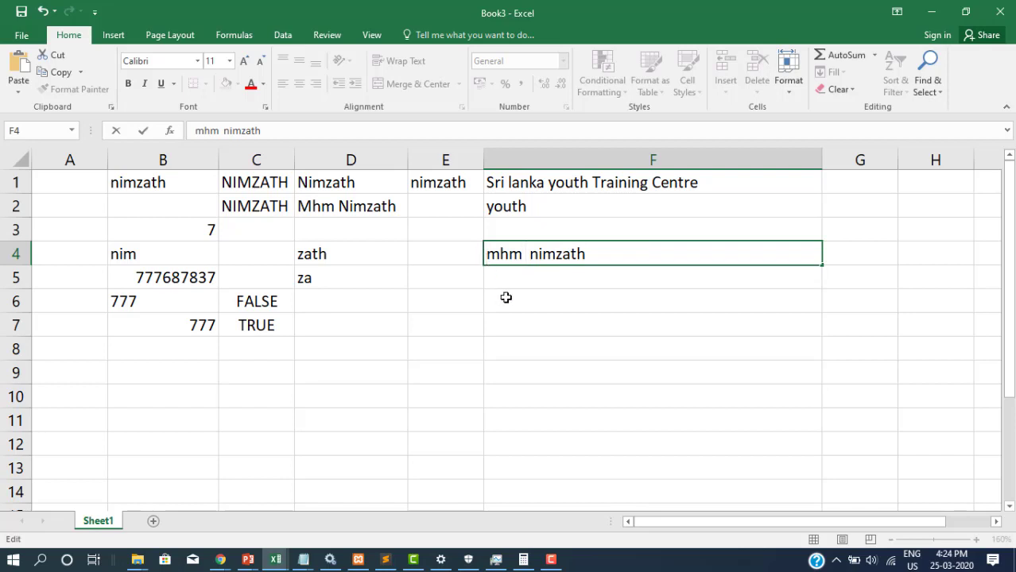
{"action": "left_click", "coordinate": [505, 297]}
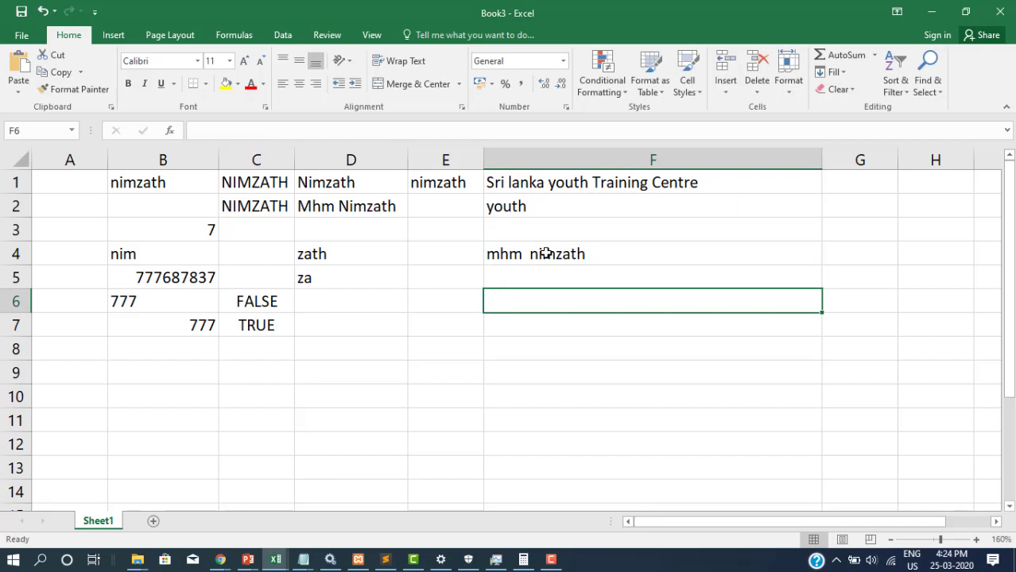
{"action": "left_click", "coordinate": [550, 278]}
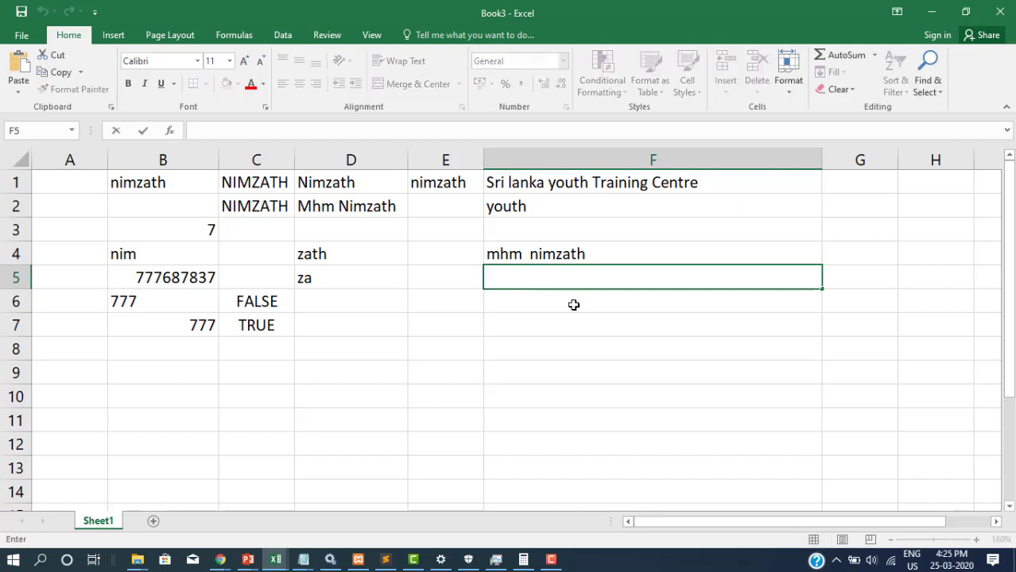
Enter =TRIM(F4) in F5 so the name shows with a single space
{"action": "type", "text": "=trim("}
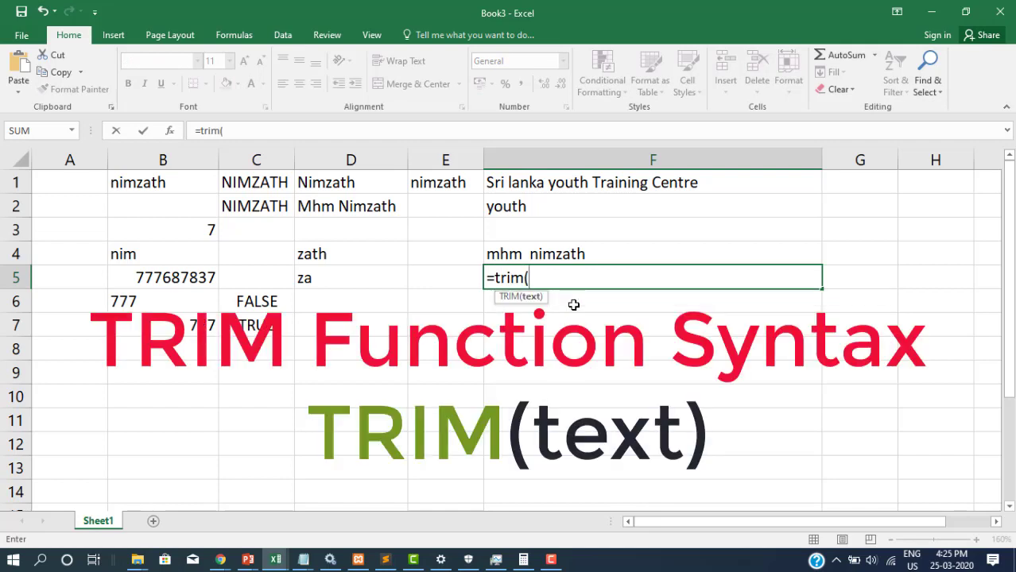
{"action": "type", "text": "f3"}
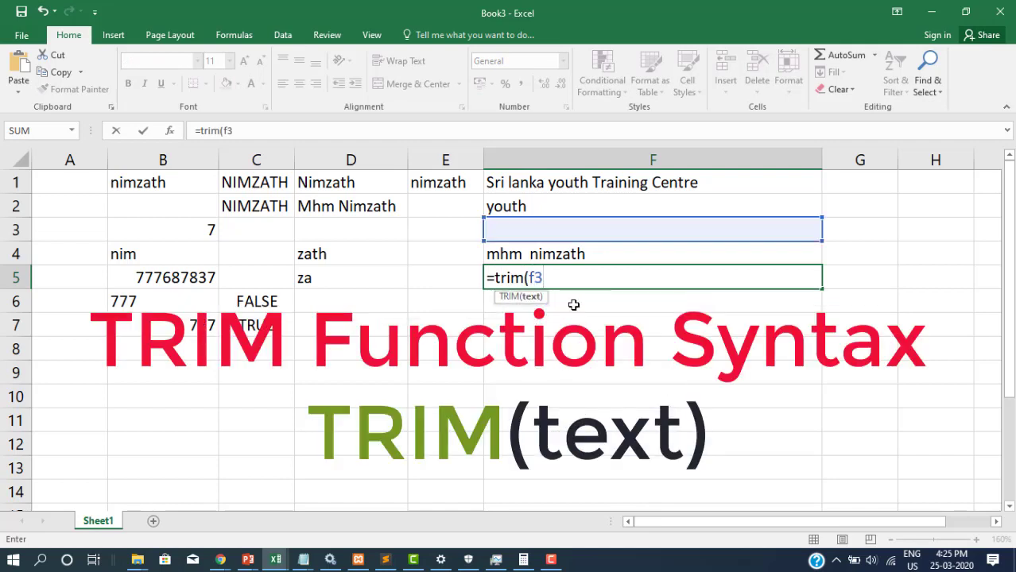
{"action": "key", "text": "BackSpace"}
{"action": "type", "text": "4"}
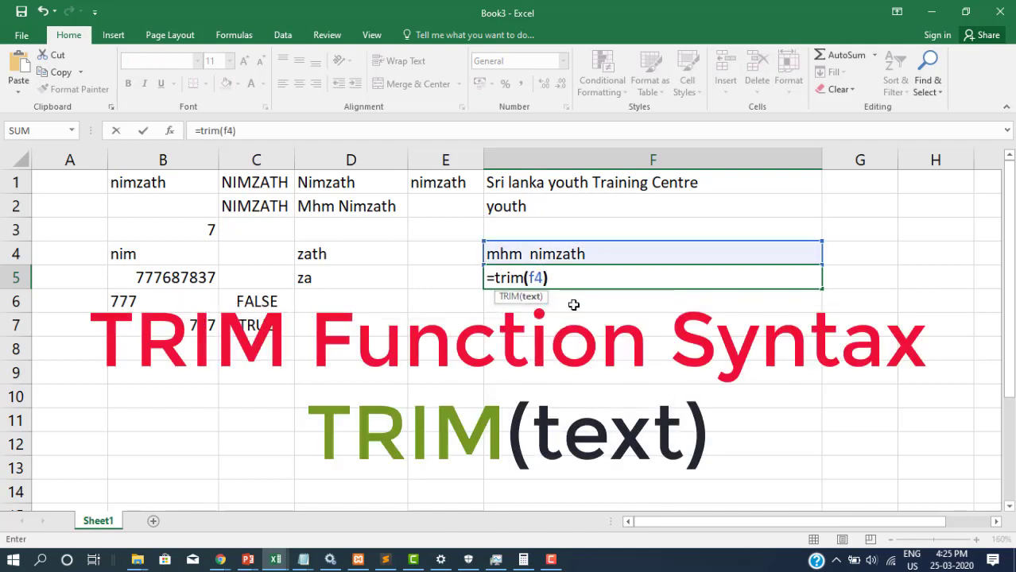
{"action": "key", "text": "Return"}
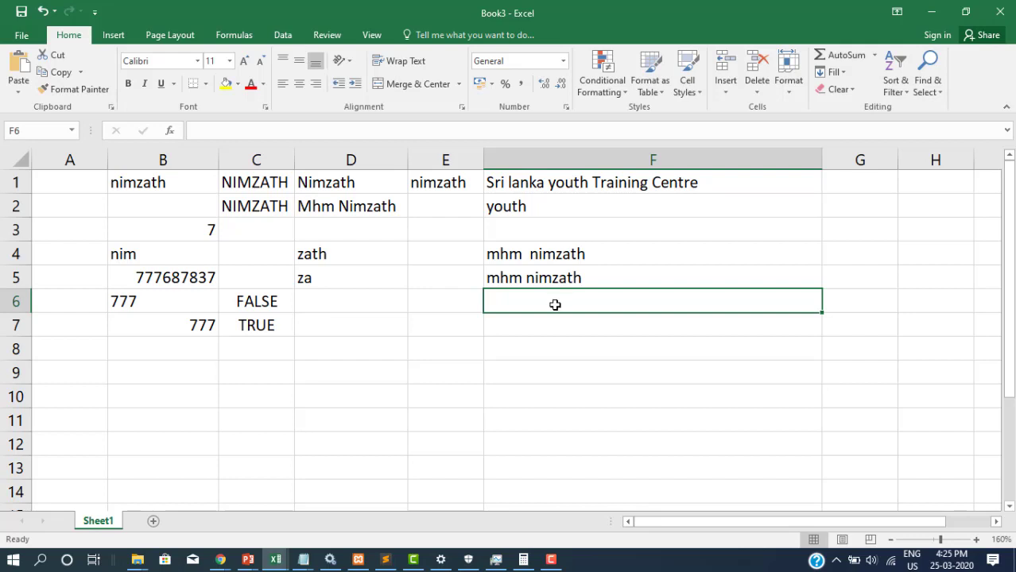
{"action": "left_click", "coordinate": [571, 277]}
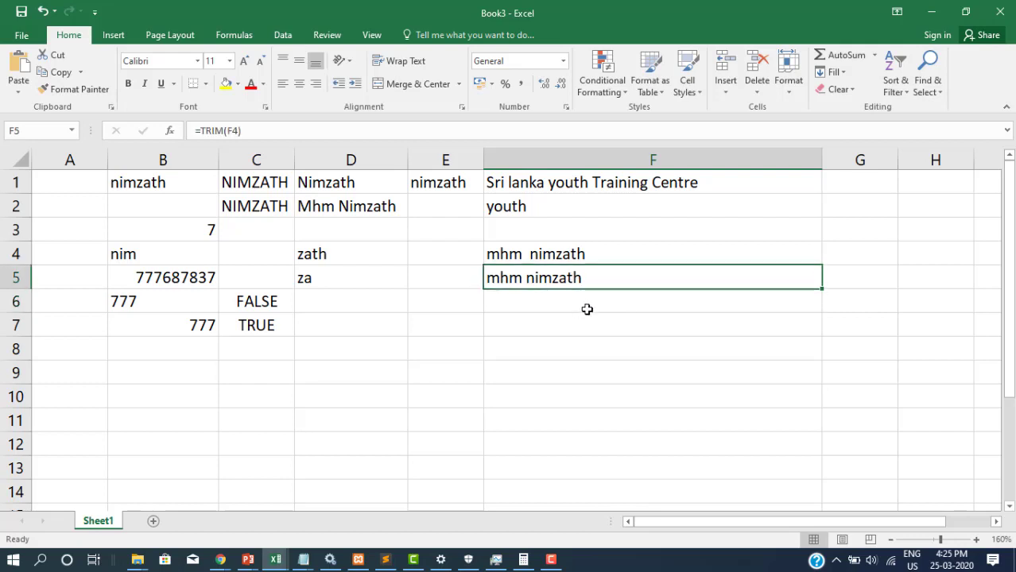
{"action": "left_click", "coordinate": [586, 305]}
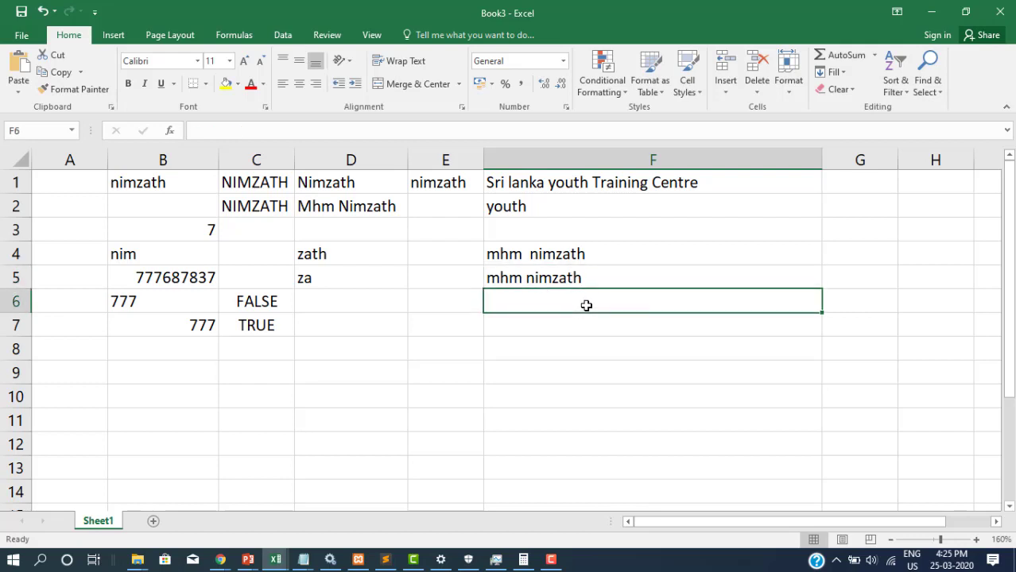
Select the function names upper, lower, proper, len, left, right, mid and value in F7:F14
{"action": "left_click_drag", "start_coordinate": [586, 305], "coordinate": [583, 314]}
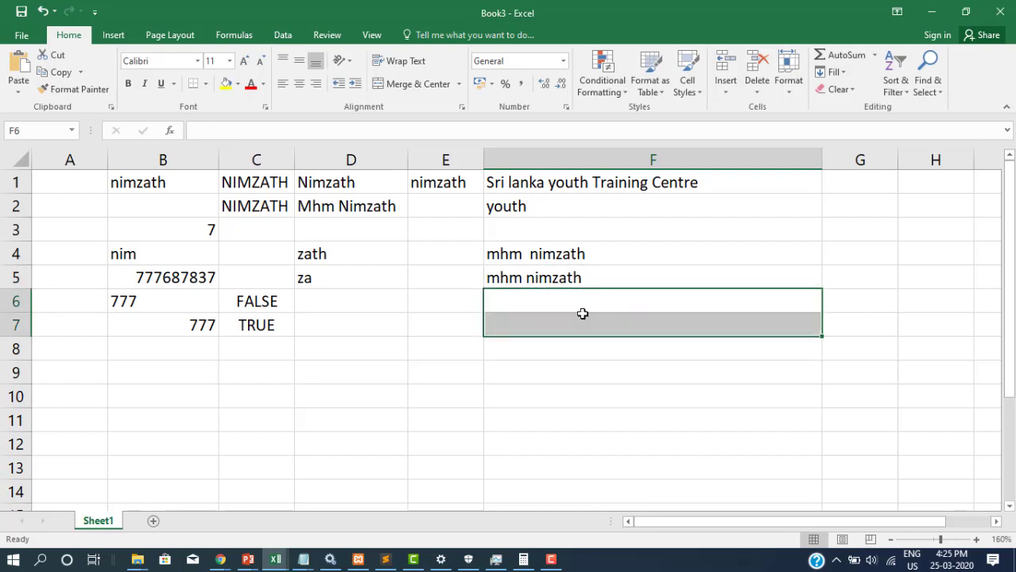
{"action": "left_click", "coordinate": [543, 325]}
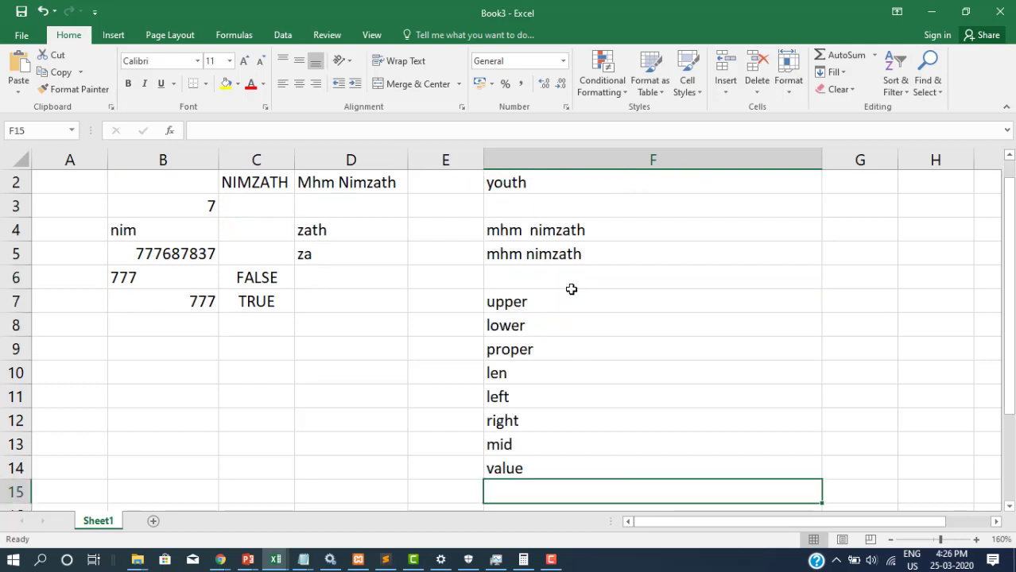
{"action": "key", "text": "Up"}
{"action": "key", "text": "Up"}
{"action": "key", "text": "Up"}
{"action": "key", "text": "Up"}
{"action": "key", "text": "Up"}
{"action": "key", "text": "Up"}
{"action": "key", "text": "Up"}
{"action": "key", "text": "Up"}
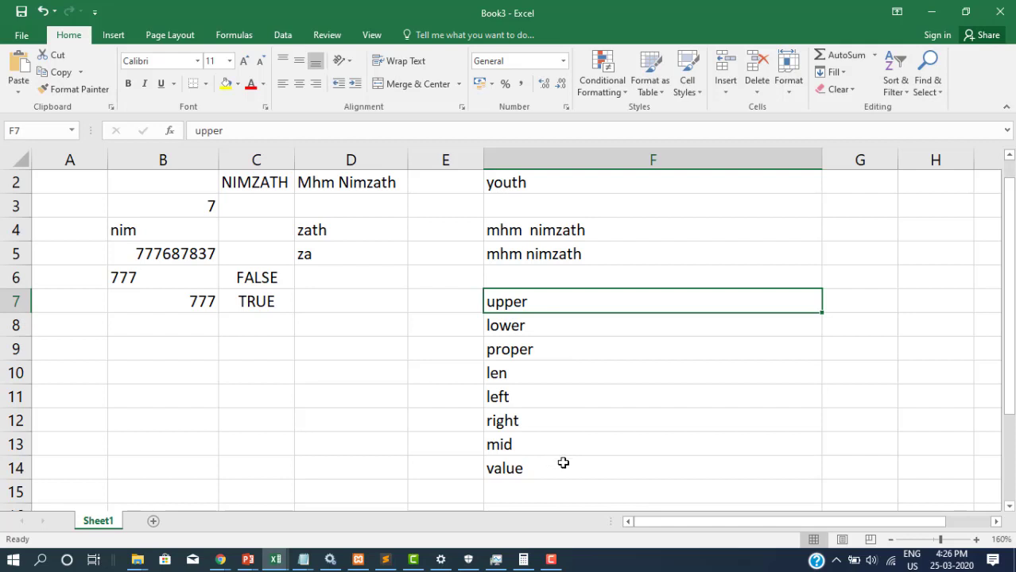
{"action": "left_click_drag", "start_coordinate": [543, 306], "coordinate": [539, 473]}
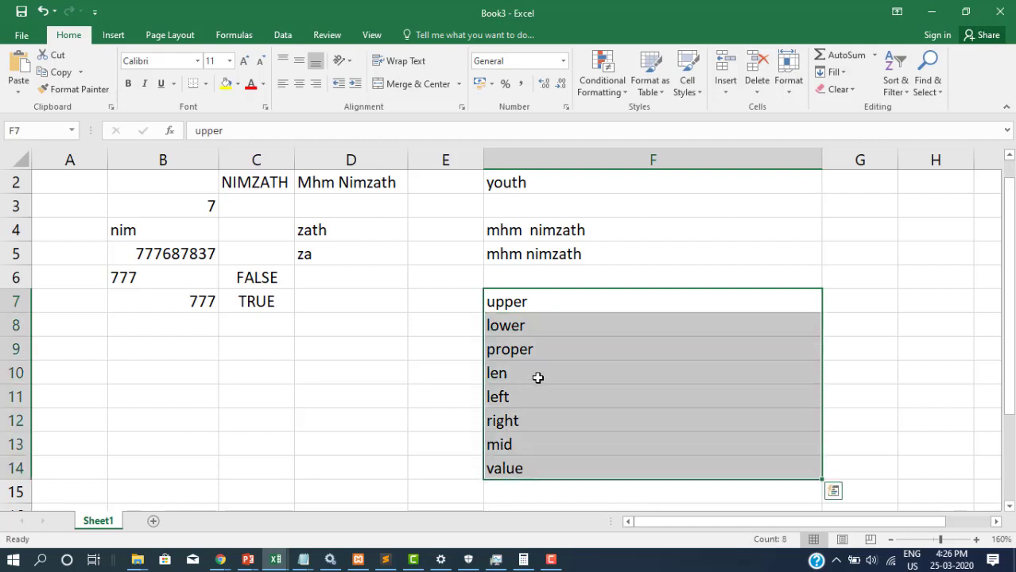
{"action": "left_click", "coordinate": [565, 305]}
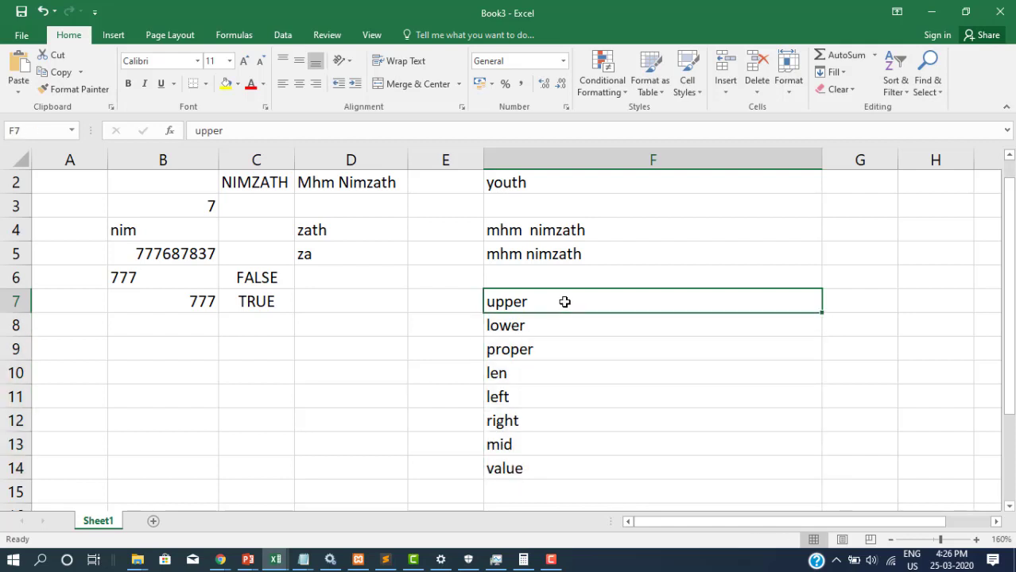
{"action": "left_click_drag", "start_coordinate": [565, 303], "coordinate": [564, 463]}
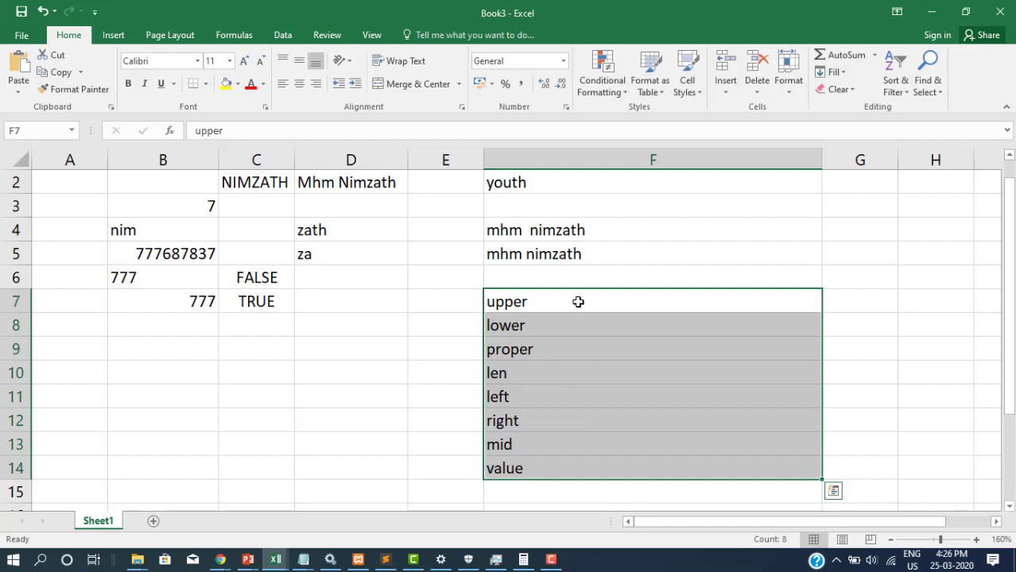
{"action": "left_click", "coordinate": [578, 302]}
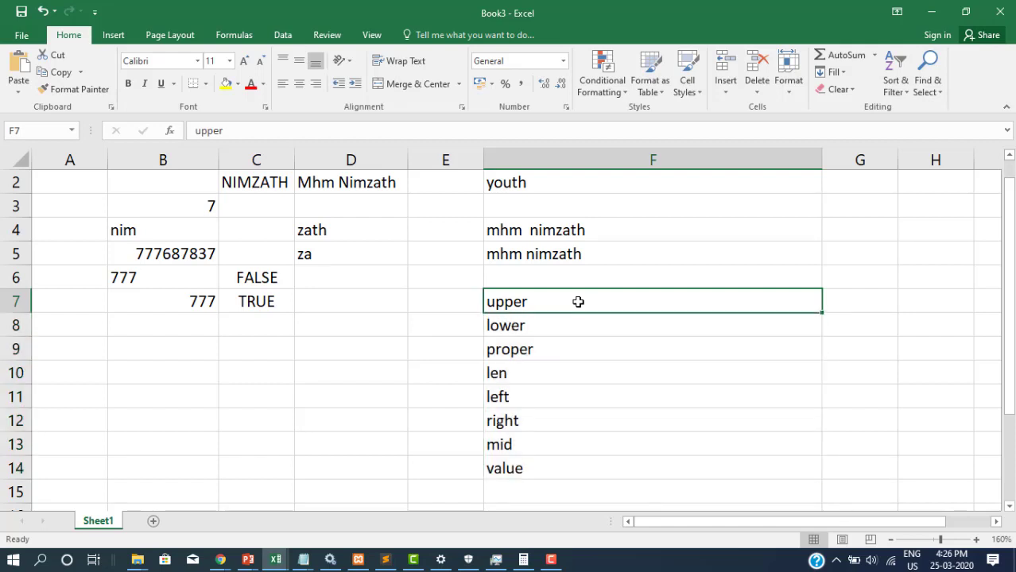
{"action": "left_click", "coordinate": [578, 326]}
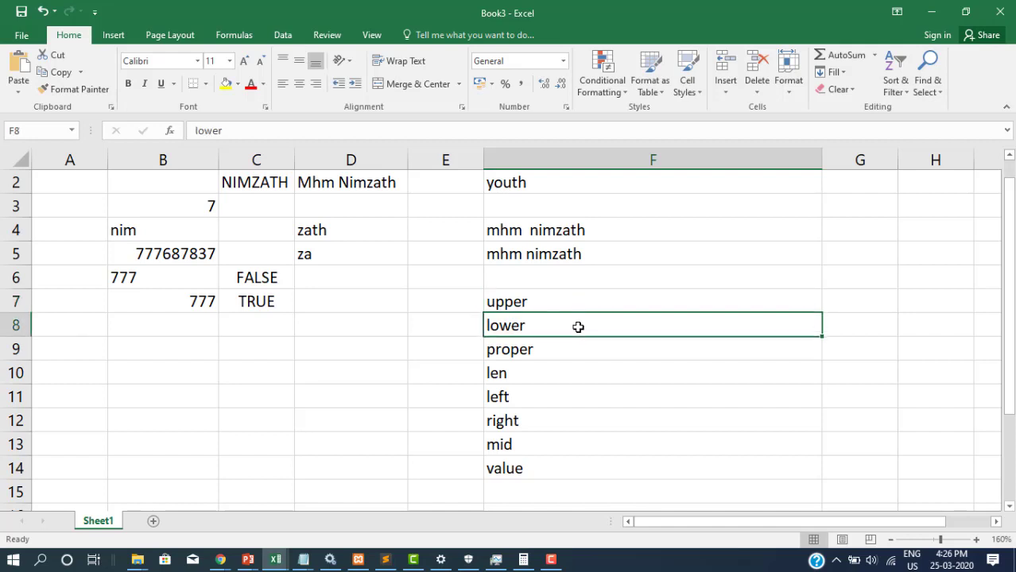
{"action": "left_click", "coordinate": [576, 347]}
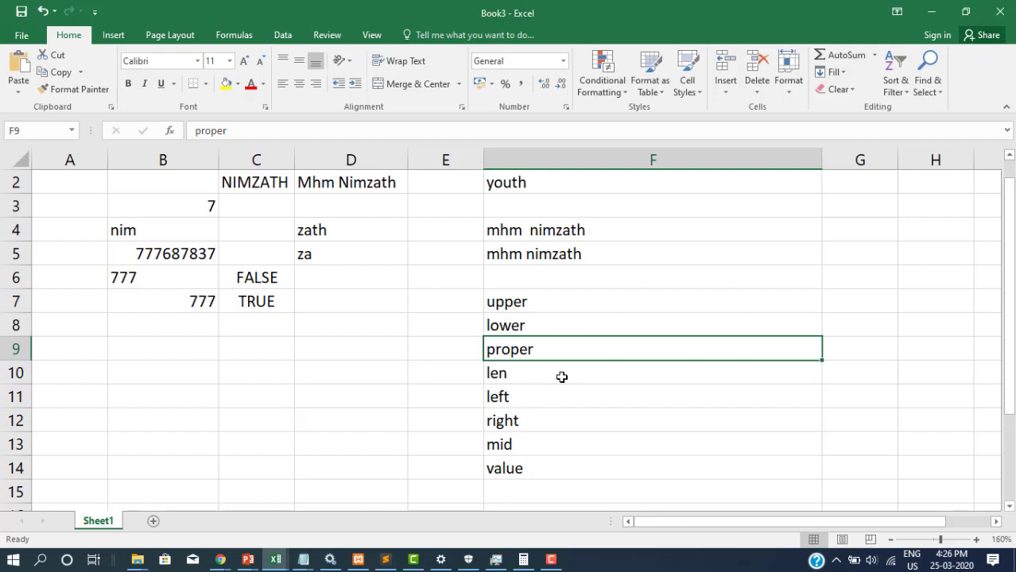
{"action": "left_click", "coordinate": [563, 373]}
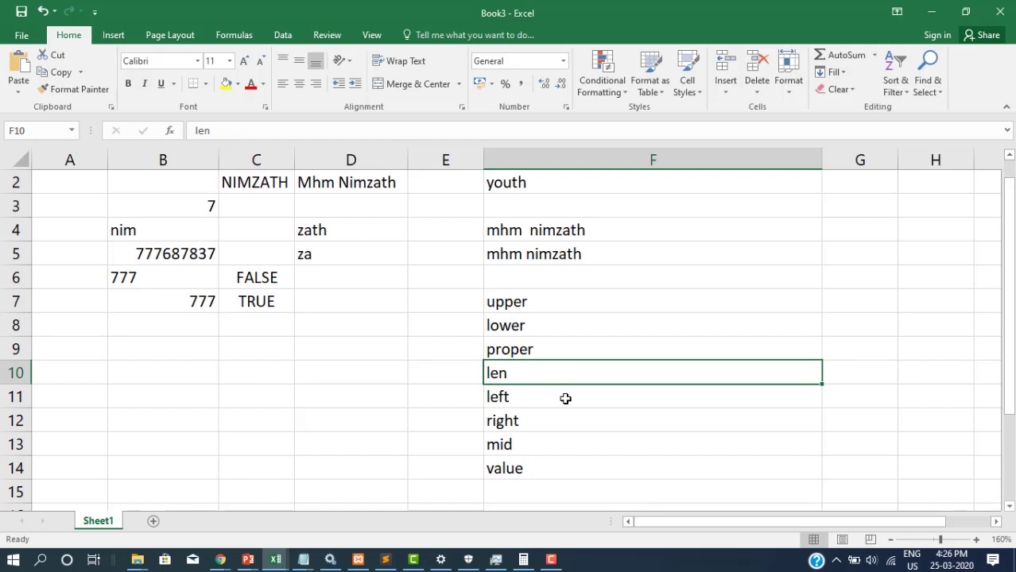
{"action": "left_click", "coordinate": [568, 398]}
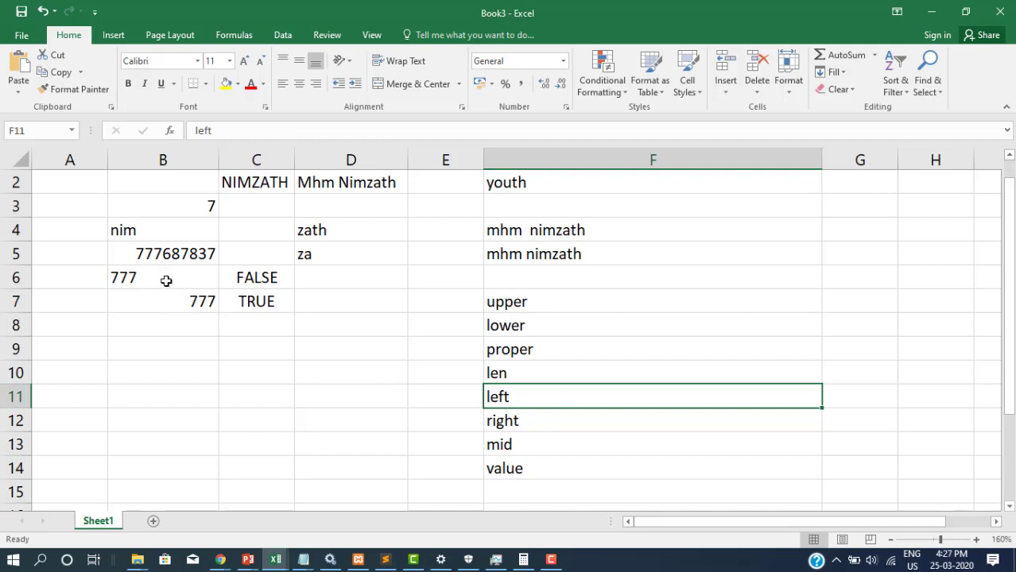
{"action": "left_click", "coordinate": [553, 426]}
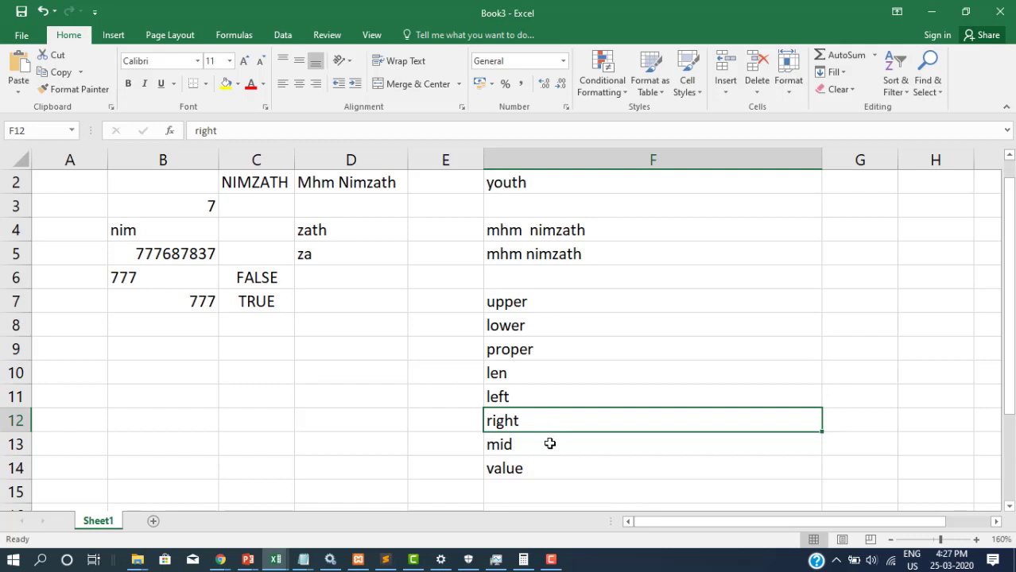
{"action": "left_click", "coordinate": [549, 444]}
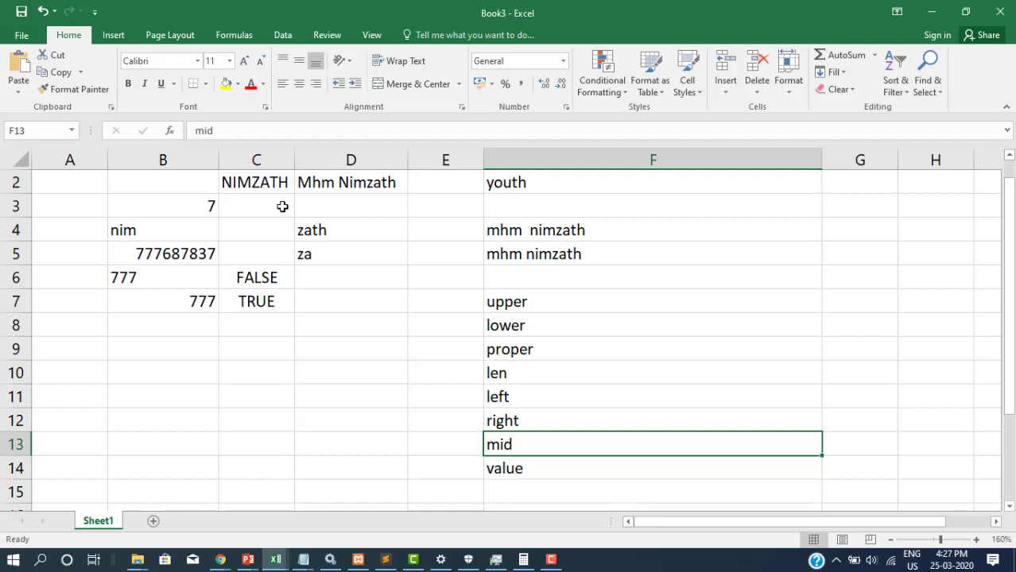
{"action": "left_click", "coordinate": [541, 464]}
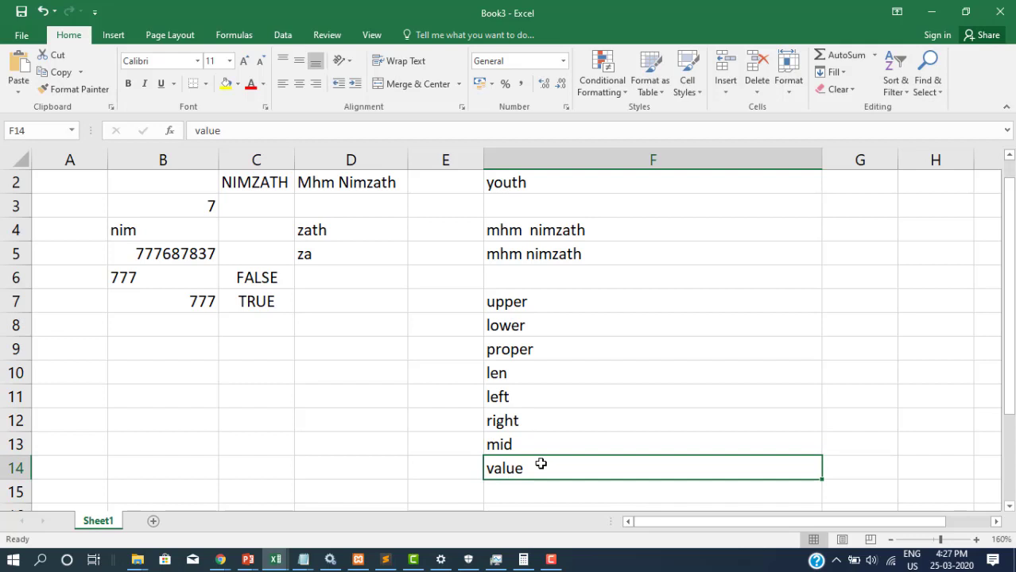
{"action": "left_click", "coordinate": [164, 253]}
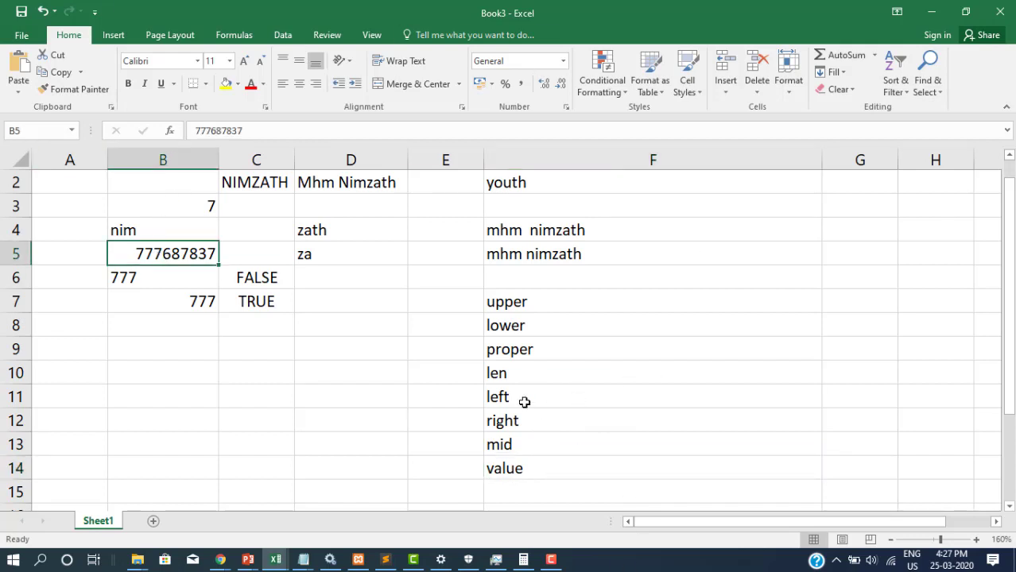
{"action": "left_click_drag", "start_coordinate": [525, 403], "coordinate": [521, 447]}
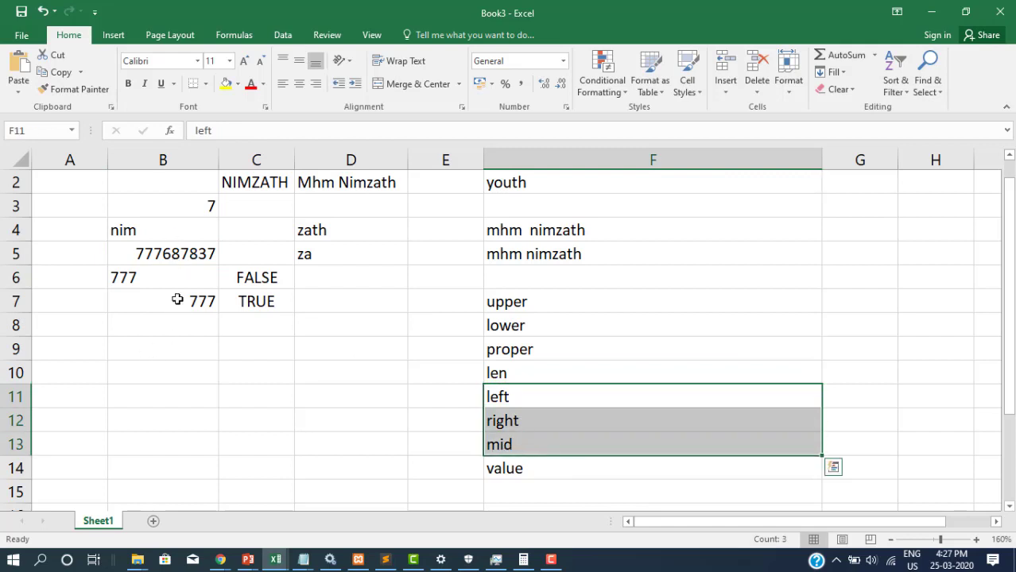
{"action": "left_click", "coordinate": [523, 472]}
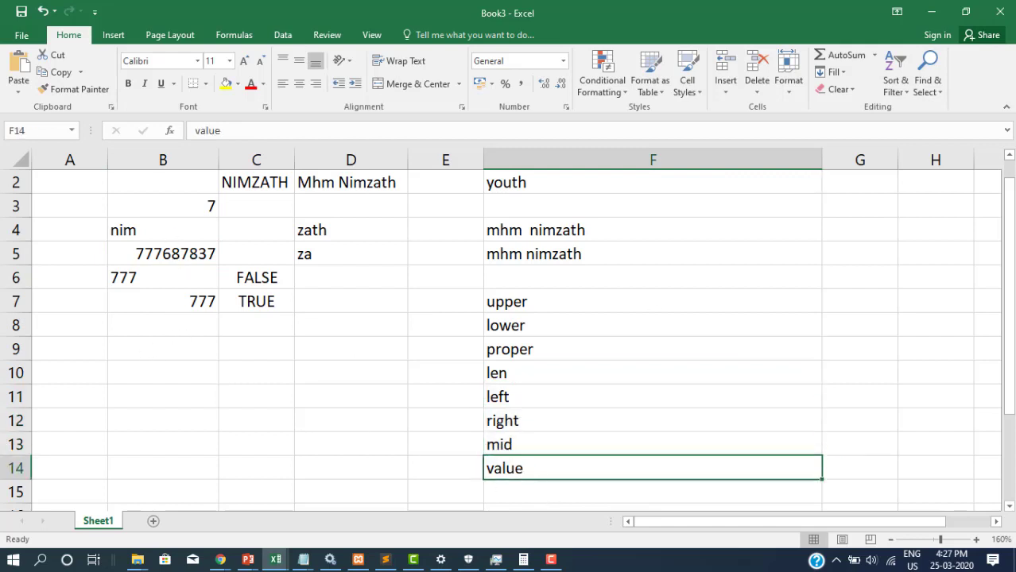
{"action": "left_click", "coordinate": [192, 303]}
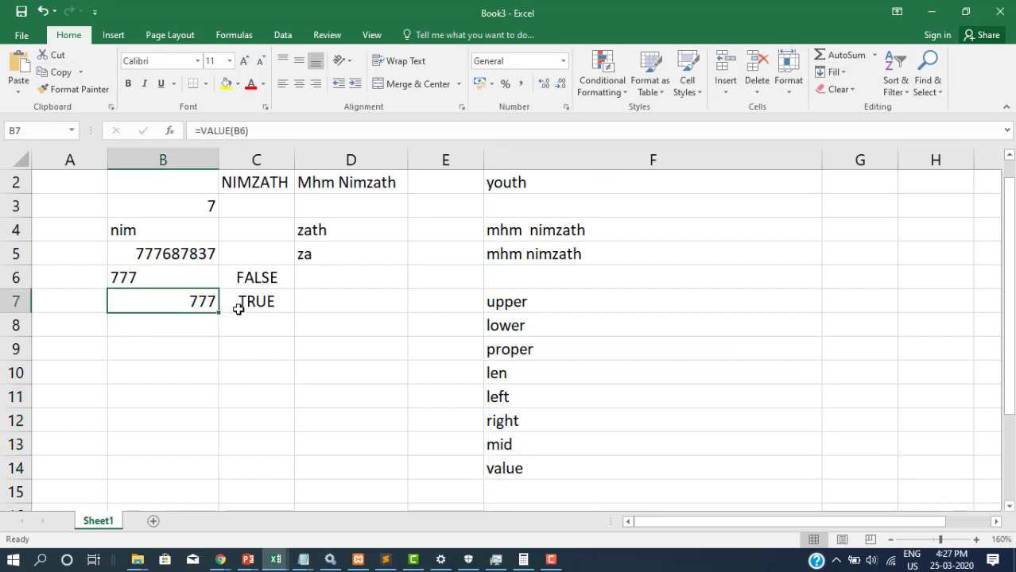
{"action": "left_click", "coordinate": [137, 277]}
{"action": "left_click", "coordinate": [197, 302]}
{"action": "left_click", "coordinate": [516, 466]}
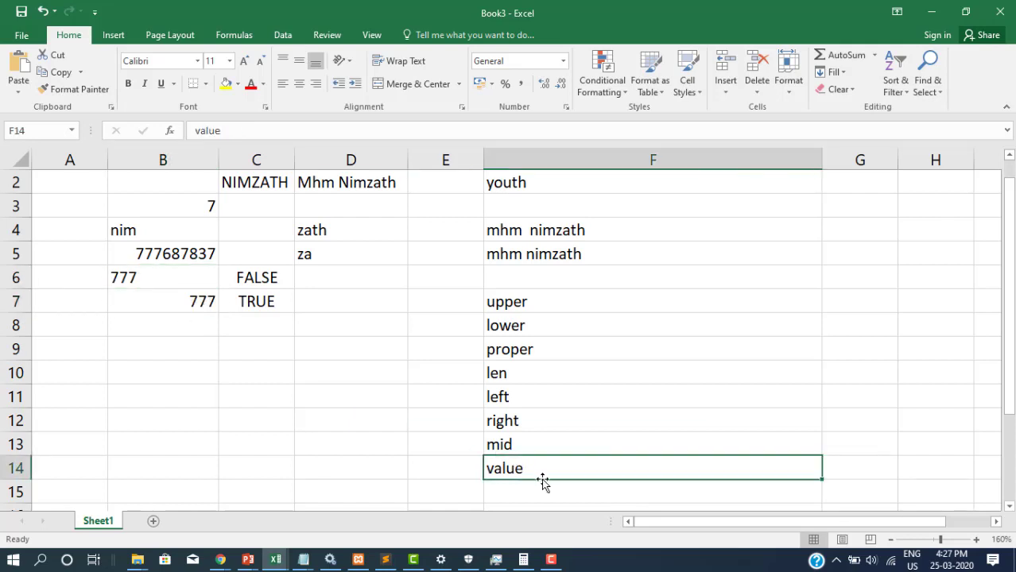